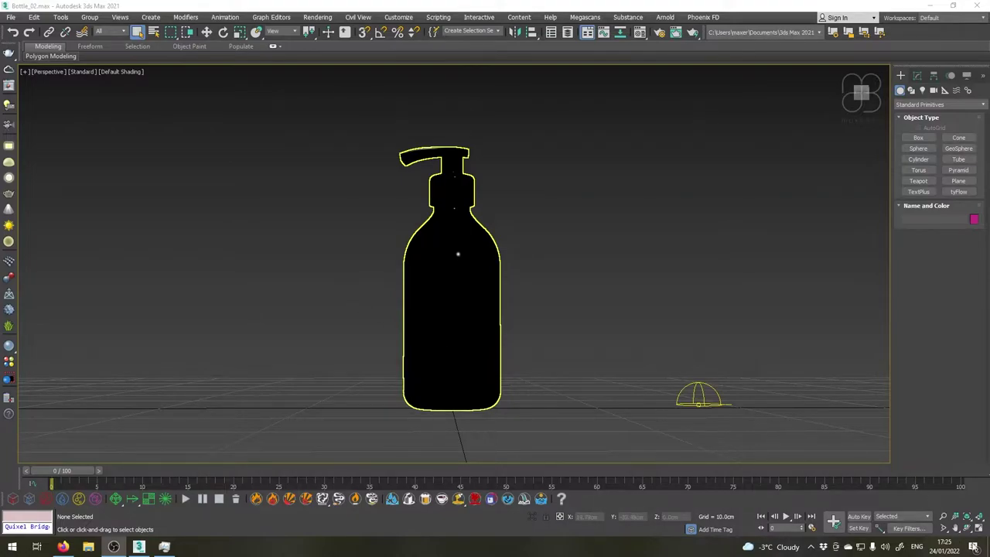
Restore the four-view layout and set the Perspective view to V-Ray Viewport IPR
{"action": "left_click", "coordinate": [980, 530]}
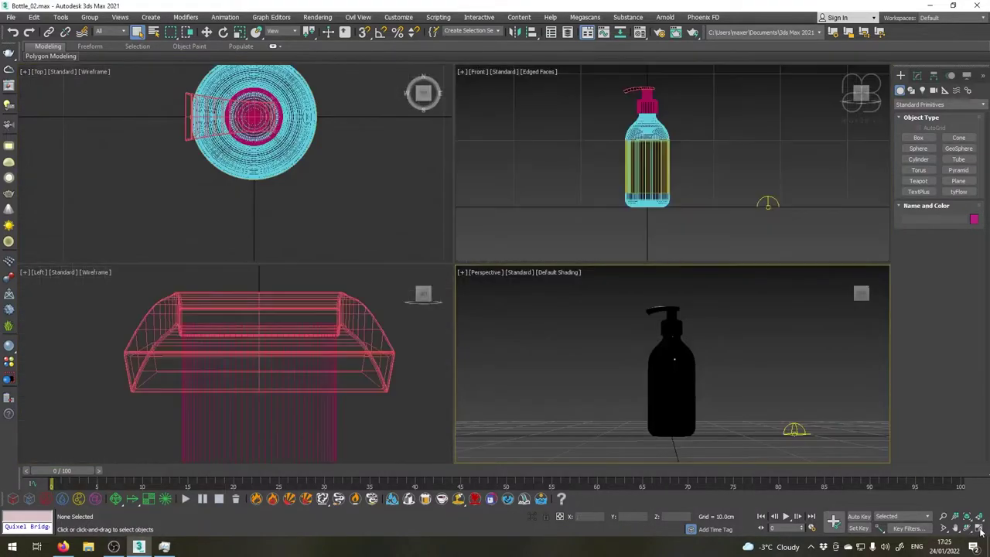
{"action": "left_click", "coordinate": [525, 274]}
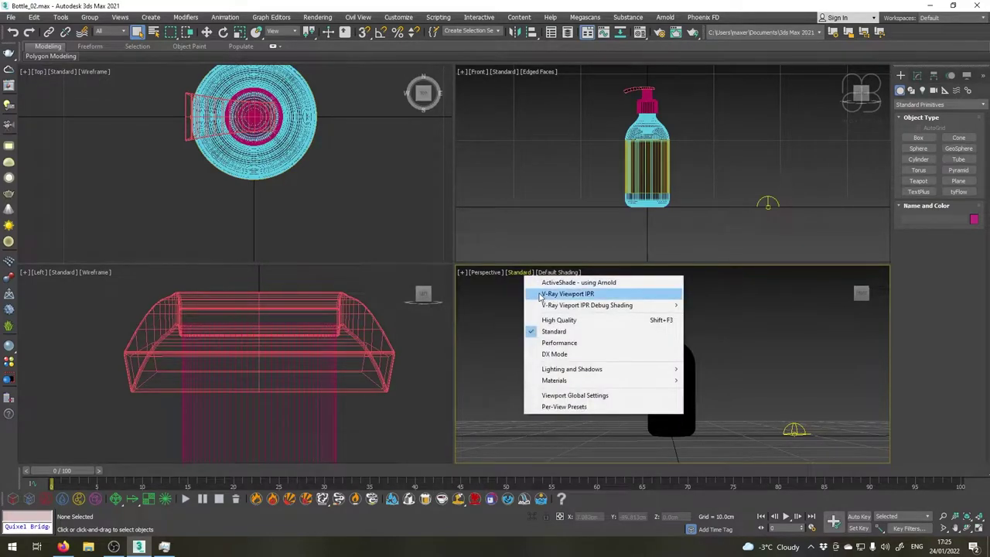
{"action": "left_click", "coordinate": [539, 295]}
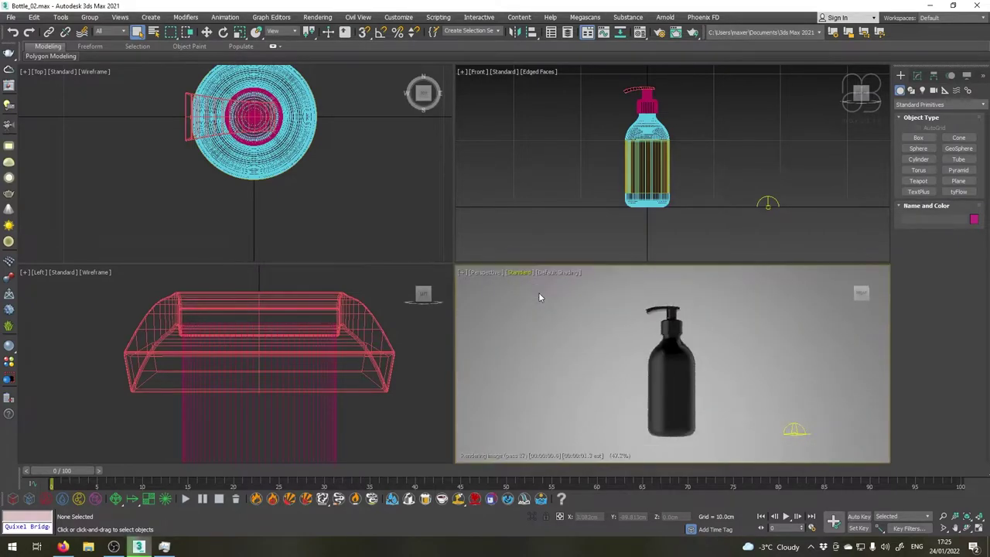
Turn the Front viewport into a Left side view
{"action": "left_click", "coordinate": [553, 199]}
{"action": "scroll", "coordinate": [552, 194], "scroll_direction": "down", "scroll_amount": 4}
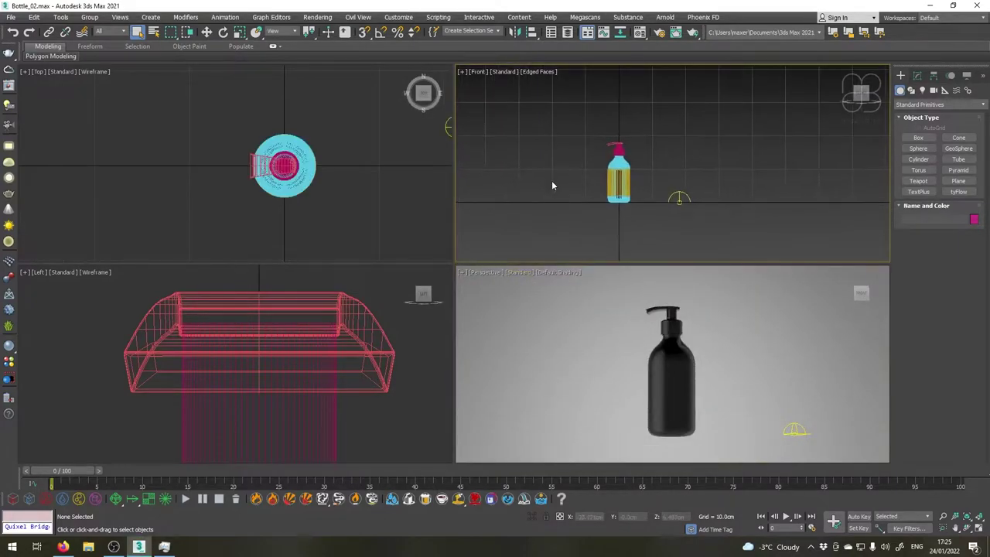
{"action": "key", "text": "l"}
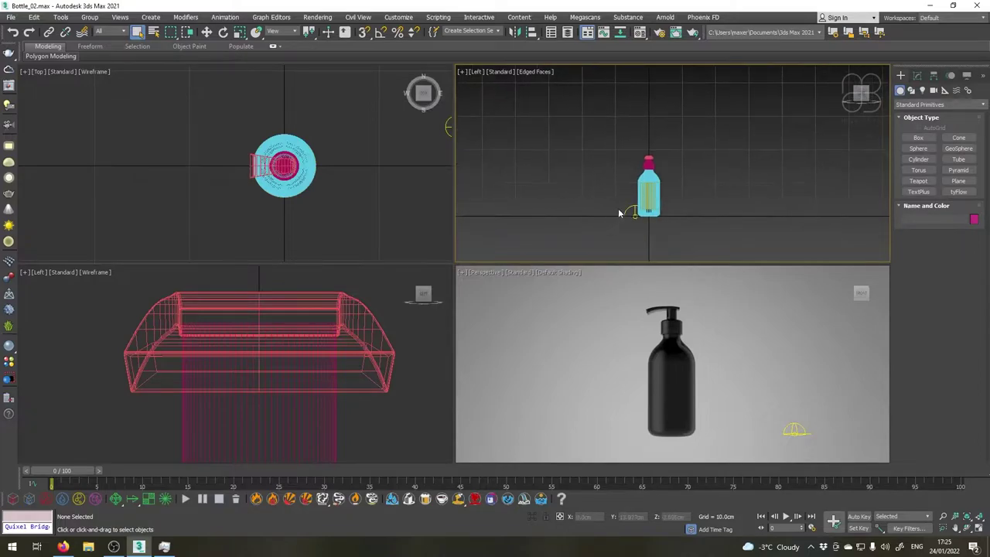
Draw a five-point profile line under and behind the bottle in the Left view
{"action": "left_click", "coordinate": [913, 91]}
{"action": "left_click", "coordinate": [903, 147]}
{"action": "scroll", "coordinate": [596, 186], "scroll_direction": "down", "scroll_amount": 4}
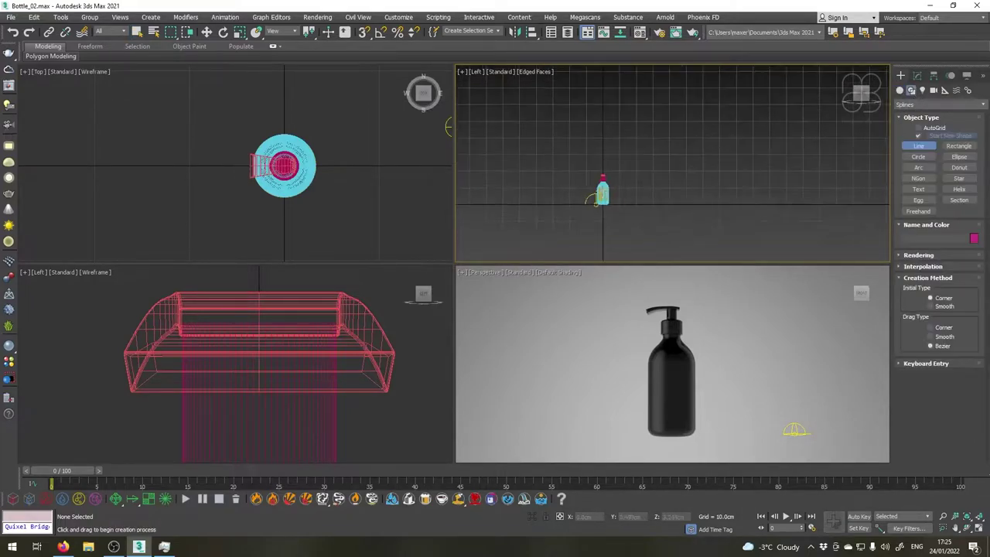
{"action": "scroll", "coordinate": [630, 162], "scroll_direction": "down", "scroll_amount": 2}
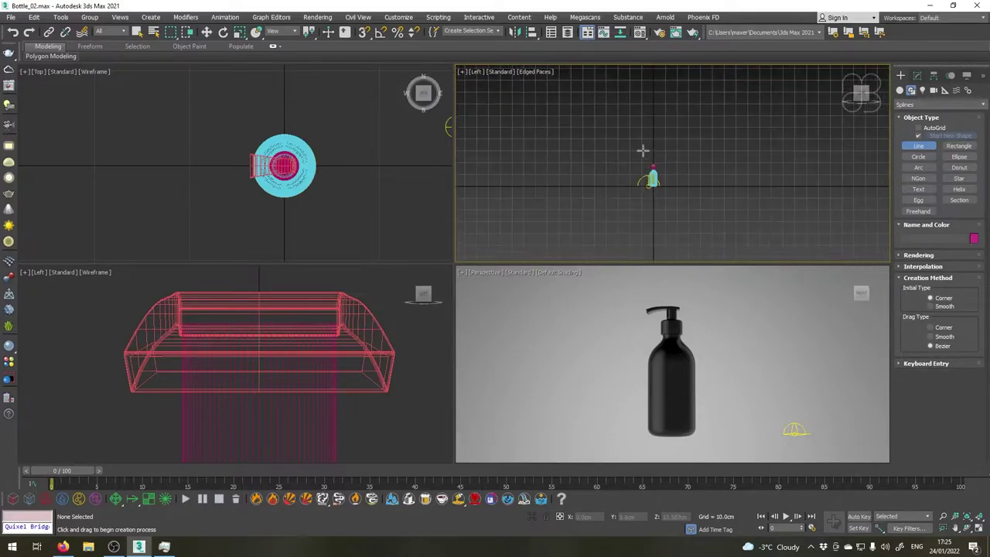
{"action": "left_click", "coordinate": [665, 92]}
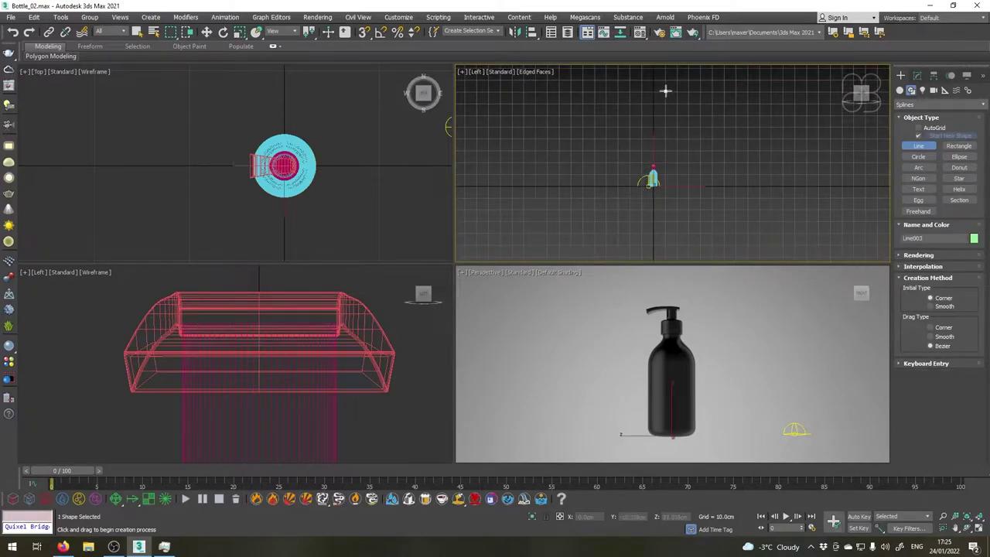
{"action": "left_click", "coordinate": [566, 103]}
{"action": "left_click", "coordinate": [566, 186]}
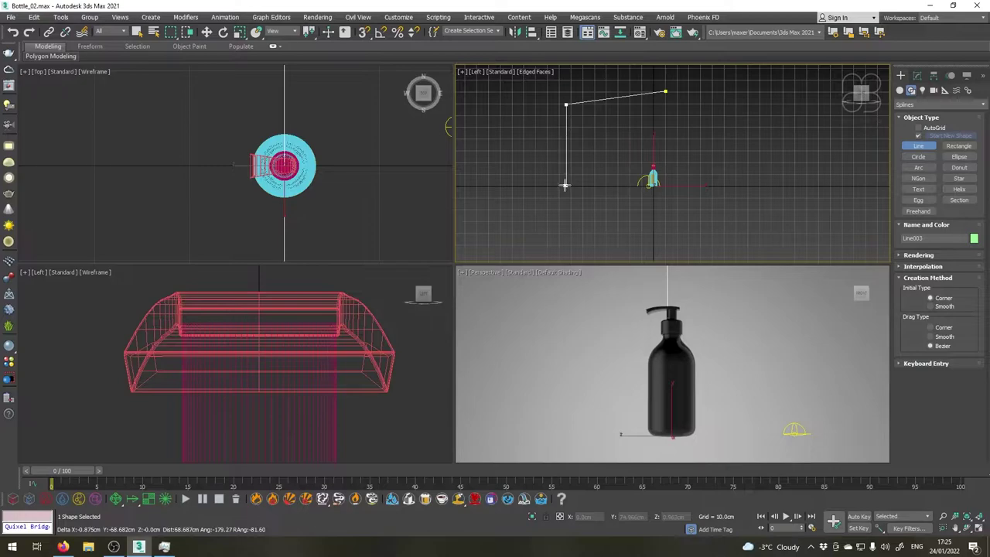
{"action": "left_click", "coordinate": [732, 186]}
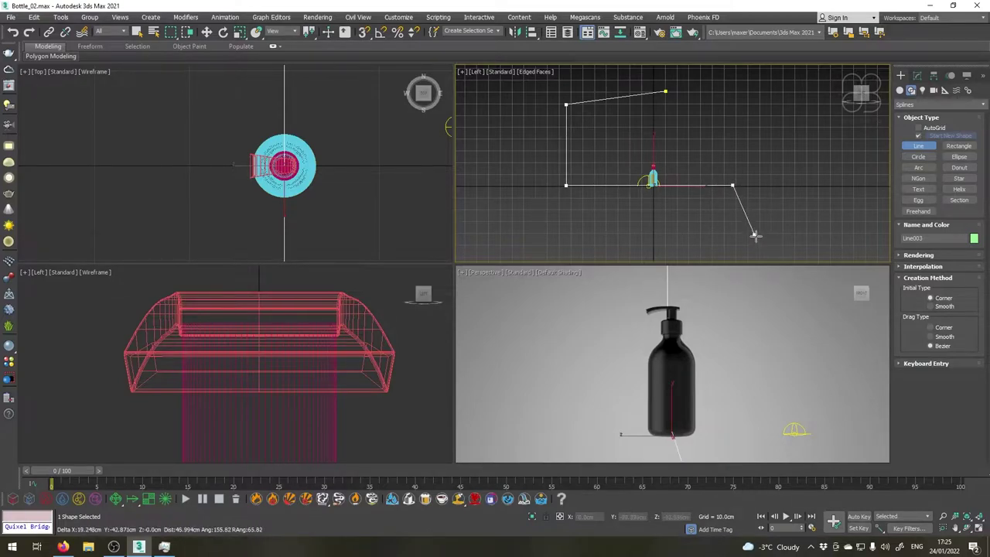
{"action": "left_click", "coordinate": [757, 238]}
{"action": "right_click", "coordinate": [756, 238]}
{"action": "scroll", "coordinate": [785, 203], "scroll_direction": "up", "scroll_amount": 2}
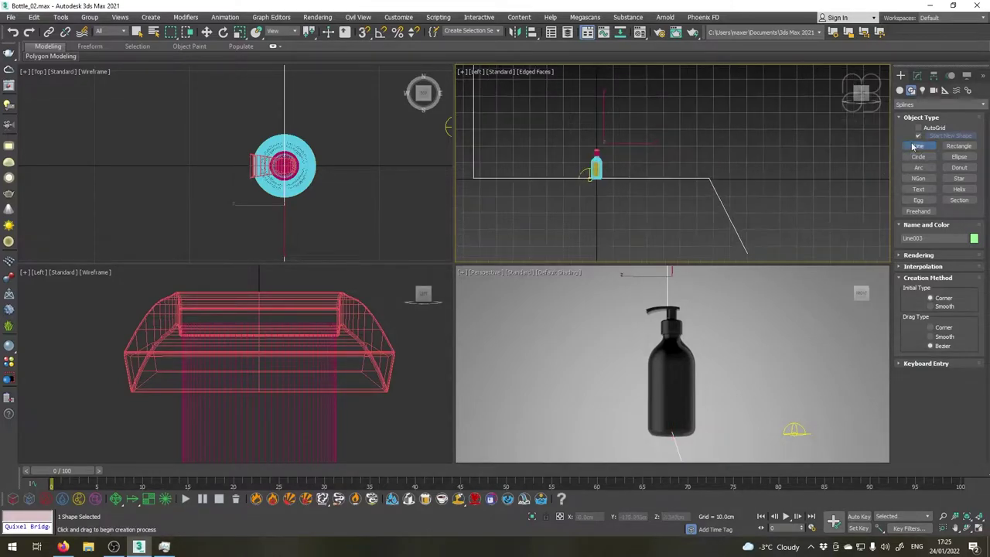
Fillet the line's three corner vertices into smooth curves
{"action": "left_click", "coordinate": [917, 75]}
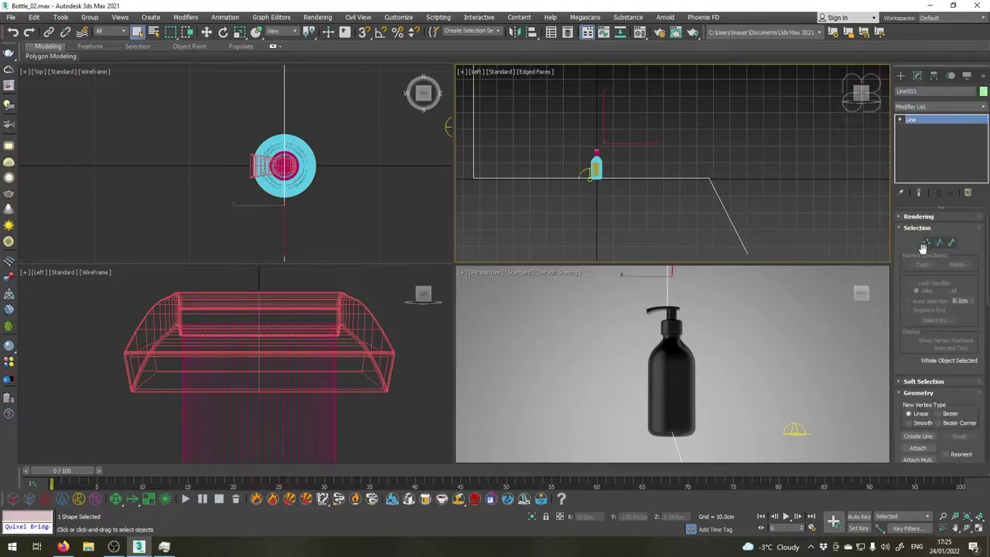
{"action": "left_click", "coordinate": [926, 243]}
{"action": "scroll", "coordinate": [589, 204], "scroll_direction": "down", "scroll_amount": 2}
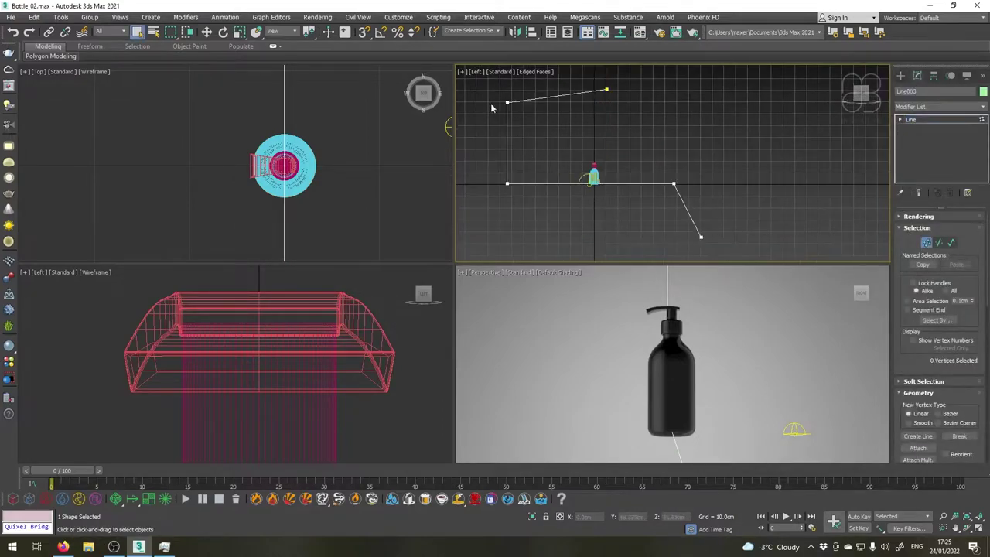
{"action": "left_click_drag", "start_coordinate": [645, 161], "coordinate": [701, 209]}
{"action": "scroll", "coordinate": [913, 356], "scroll_direction": "down", "scroll_amount": 5}
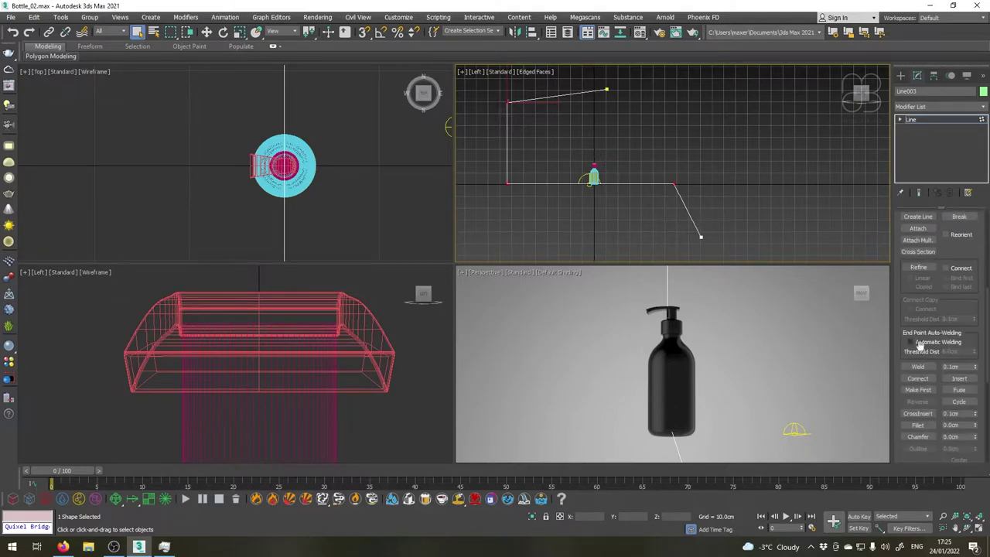
{"action": "left_click_drag", "start_coordinate": [898, 340], "coordinate": [911, 217]}
{"action": "left_click", "coordinate": [914, 296]}
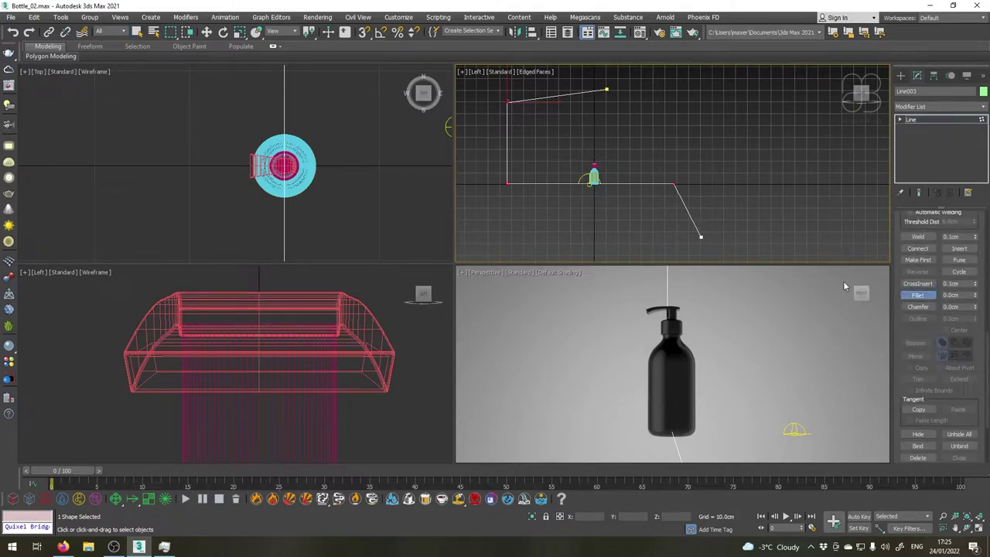
{"action": "left_click_drag", "start_coordinate": [678, 183], "coordinate": [683, 151]}
Leave vertex editing and make the line render in the viewport with a rectangular section
{"action": "key", "text": "w"}
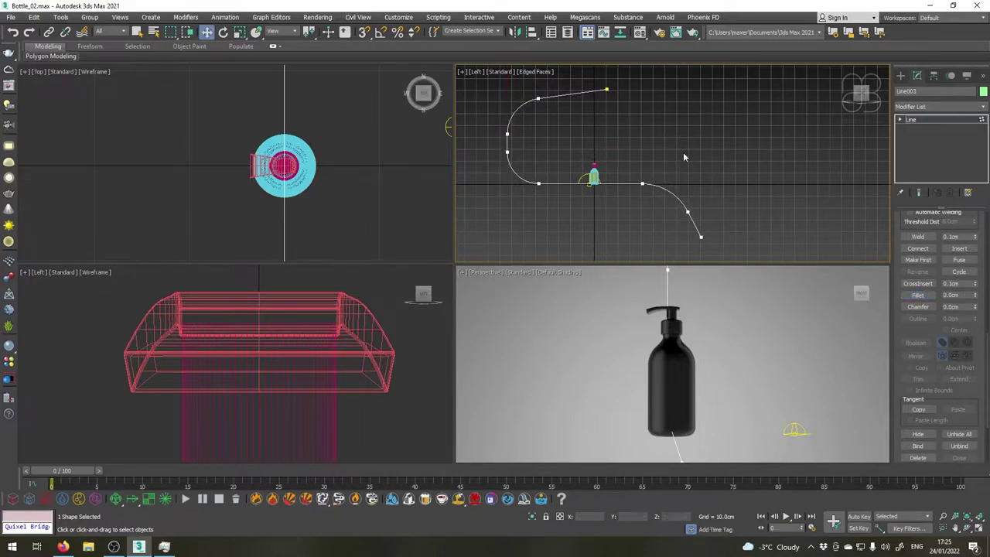
{"action": "left_click", "coordinate": [928, 119]}
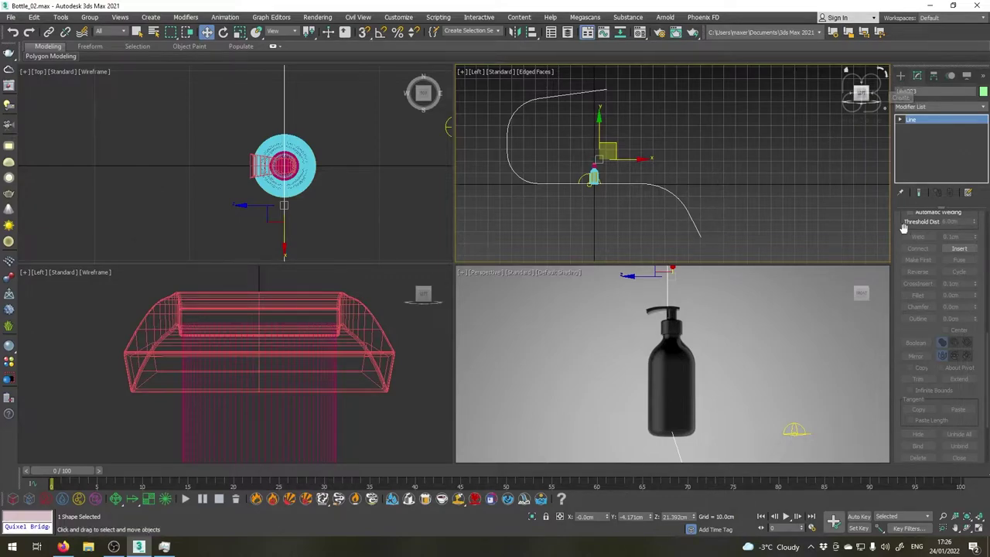
{"action": "scroll", "coordinate": [909, 230], "scroll_direction": "up", "scroll_amount": 5}
{"action": "scroll", "coordinate": [915, 232], "scroll_direction": "up", "scroll_amount": 3}
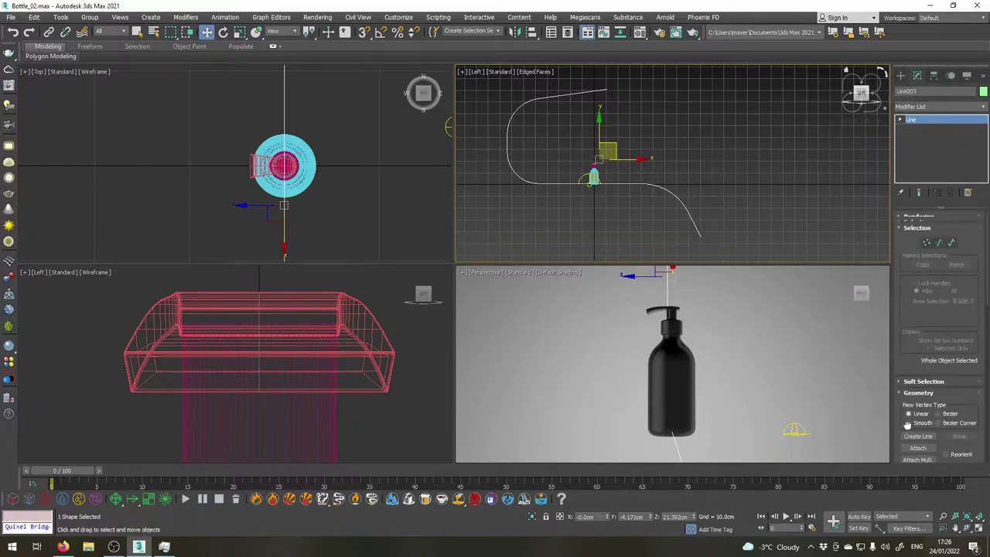
{"action": "left_click", "coordinate": [918, 217]}
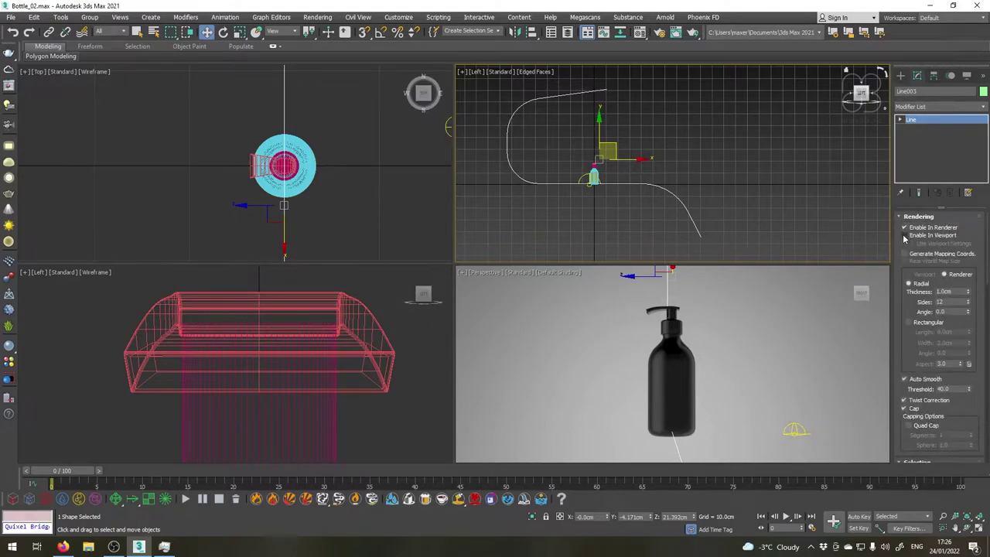
{"action": "left_click", "coordinate": [905, 236]}
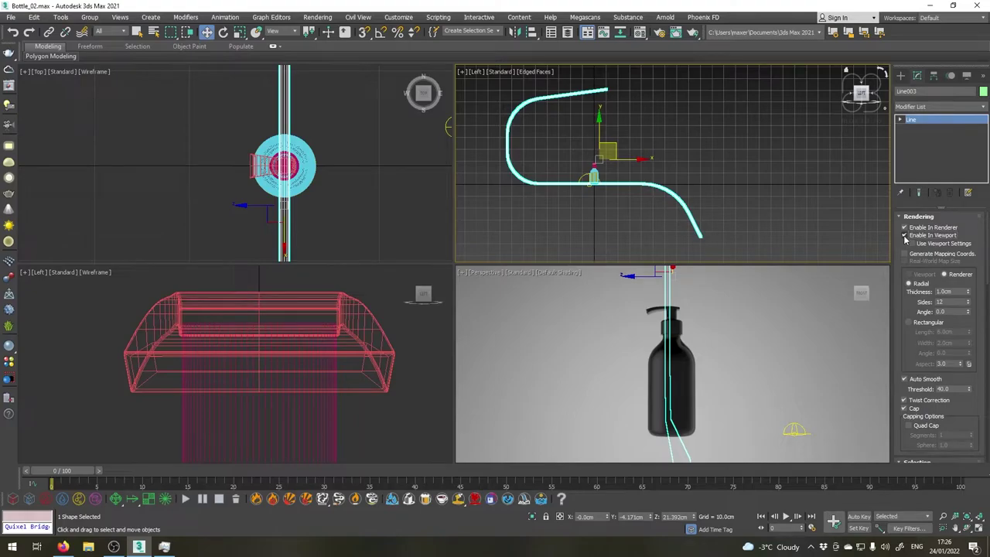
{"action": "left_click", "coordinate": [910, 323]}
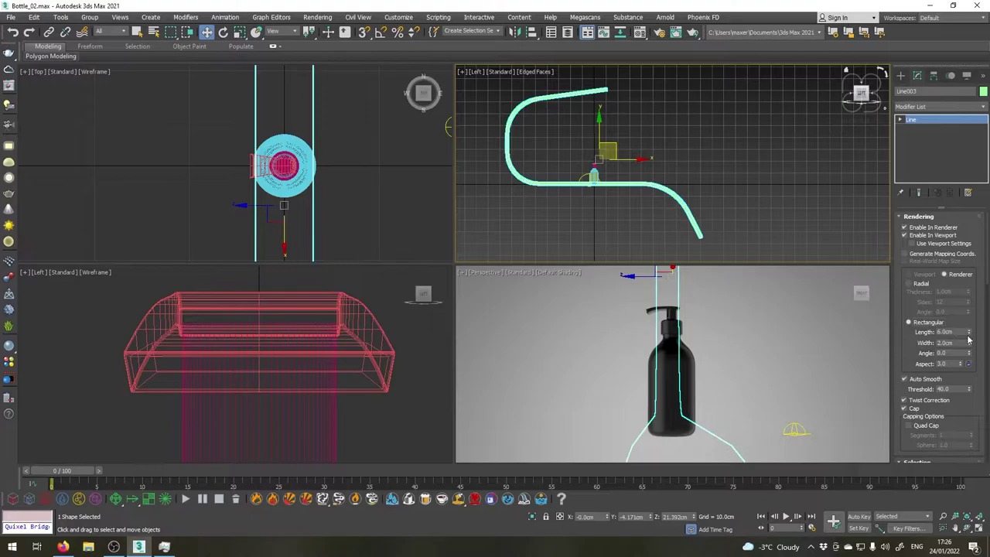
Set the rectangular section to 119.75 cm length and 2.1 cm width
{"action": "left_click_drag", "start_coordinate": [970, 335], "coordinate": [820, 324]}
{"action": "right_click", "coordinate": [744, 352]}
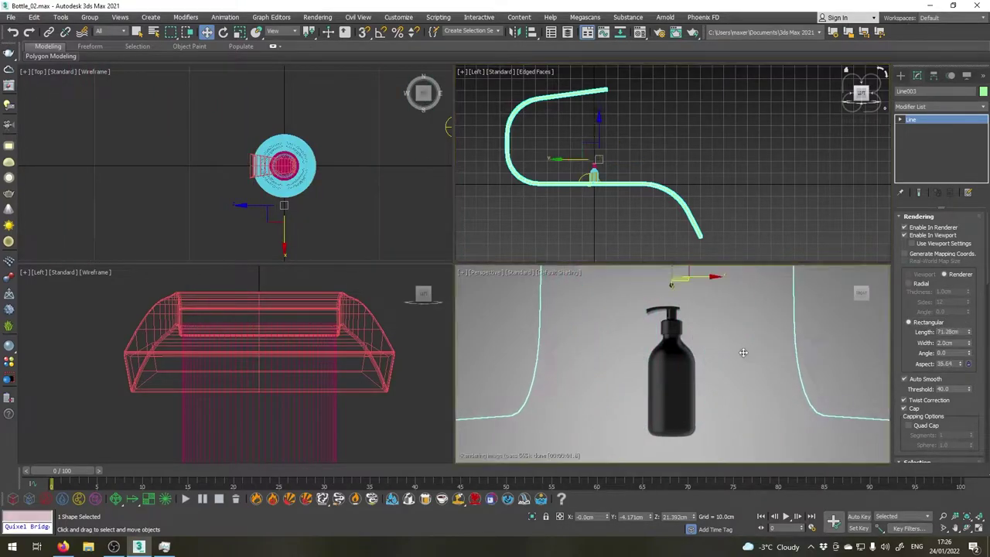
{"action": "middle_click_drag", "start_coordinate": [579, 215], "coordinate": [622, 201]}
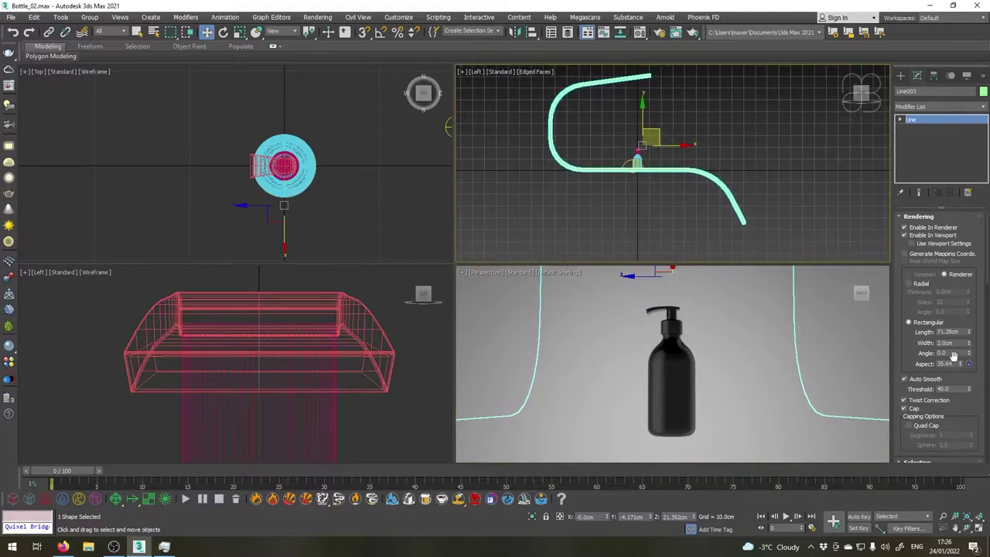
{"action": "left_click_drag", "start_coordinate": [970, 335], "coordinate": [935, 294]}
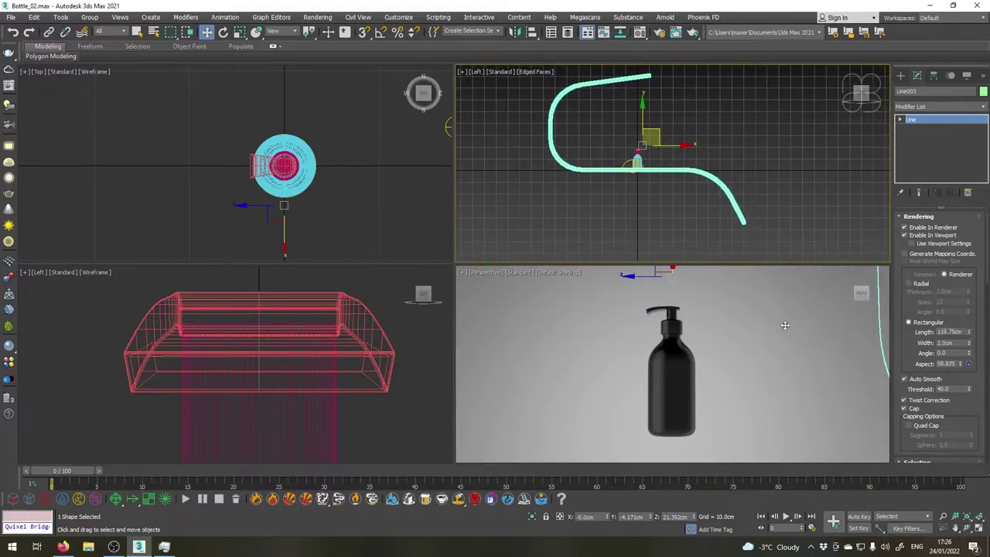
{"action": "right_click", "coordinate": [785, 328]}
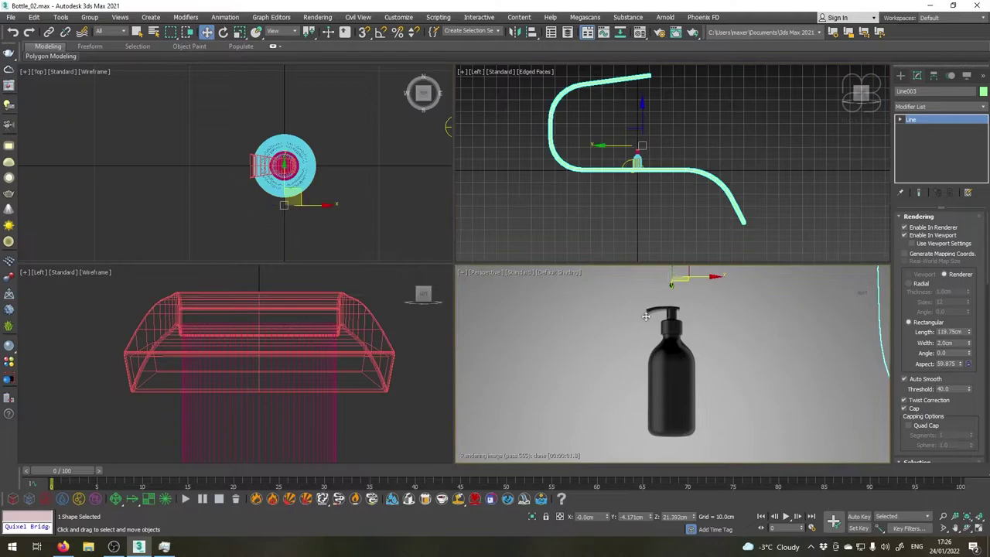
{"action": "left_click", "coordinate": [971, 342]}
Move the strip so it sits just beneath the bottle's base
{"action": "scroll", "coordinate": [619, 190], "scroll_direction": "up", "scroll_amount": 4}
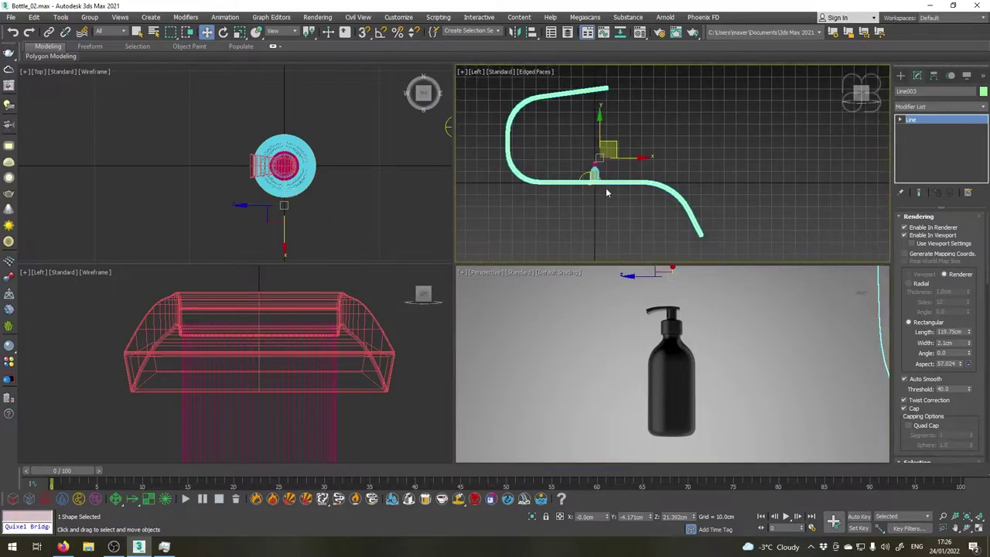
{"action": "scroll", "coordinate": [639, 199], "scroll_direction": "up", "scroll_amount": 3}
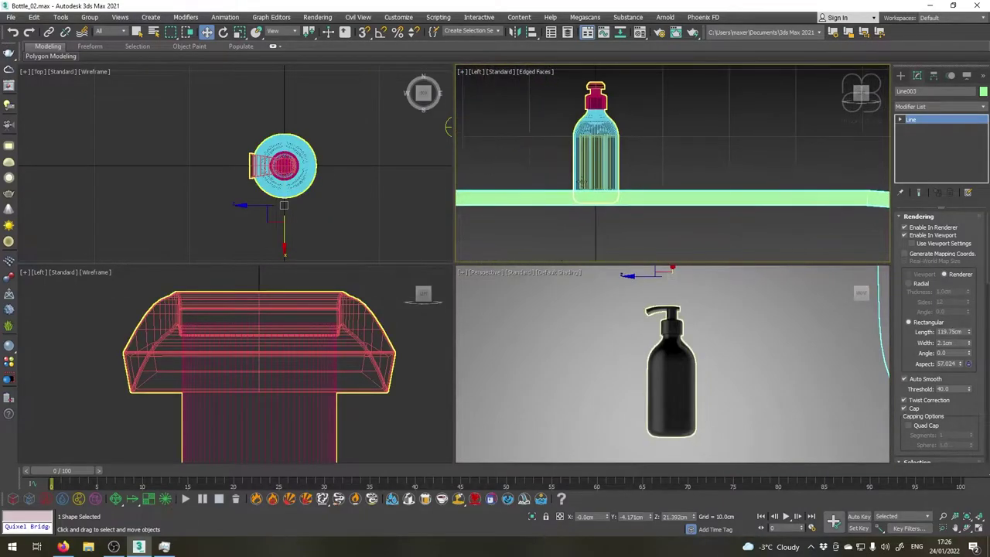
{"action": "scroll", "coordinate": [603, 164], "scroll_direction": "down", "scroll_amount": 3}
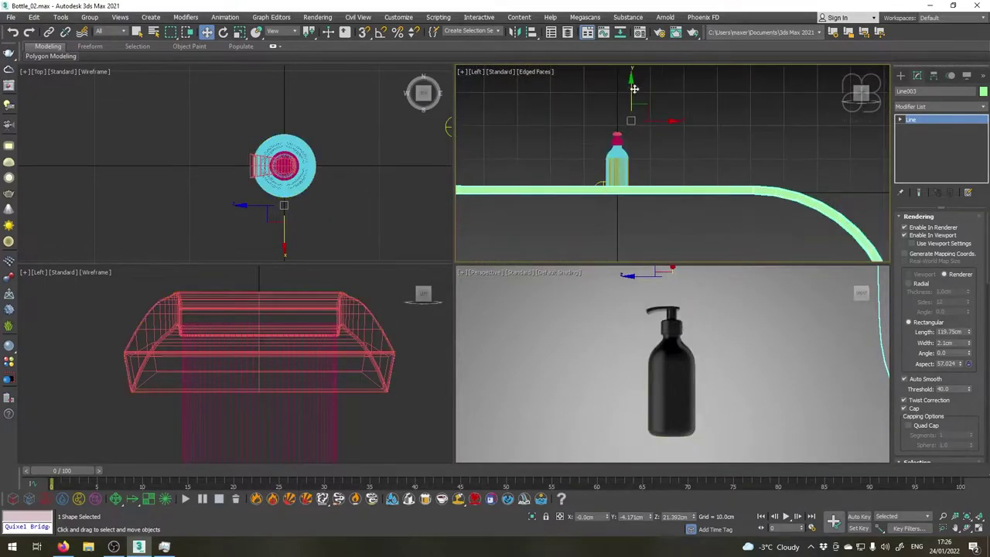
{"action": "scroll", "coordinate": [630, 98], "scroll_direction": "up", "scroll_amount": 2}
{"action": "left_click_drag", "start_coordinate": [632, 94], "coordinate": [632, 104]}
{"action": "scroll", "coordinate": [627, 240], "scroll_direction": "up", "scroll_amount": 7}
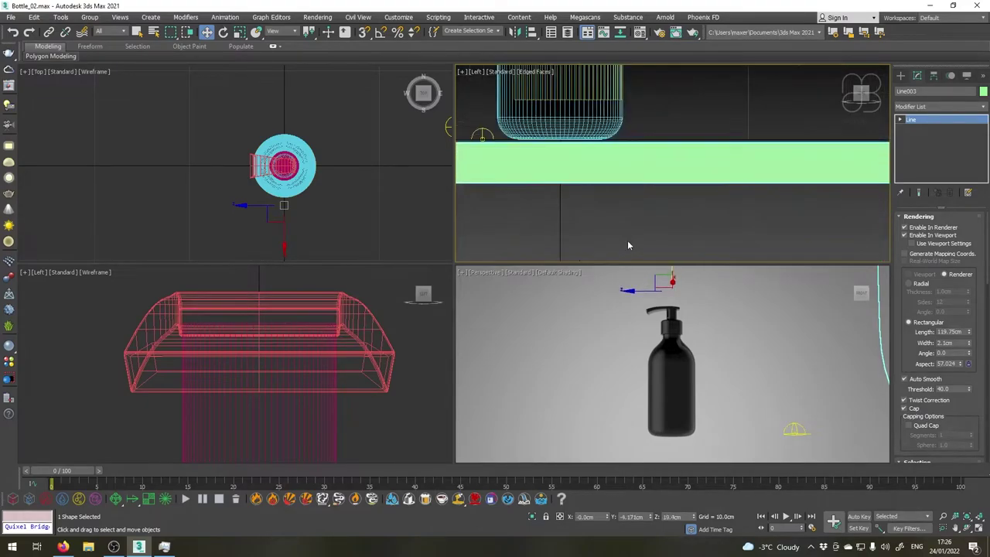
{"action": "scroll", "coordinate": [540, 161], "scroll_direction": "up", "scroll_amount": 3}
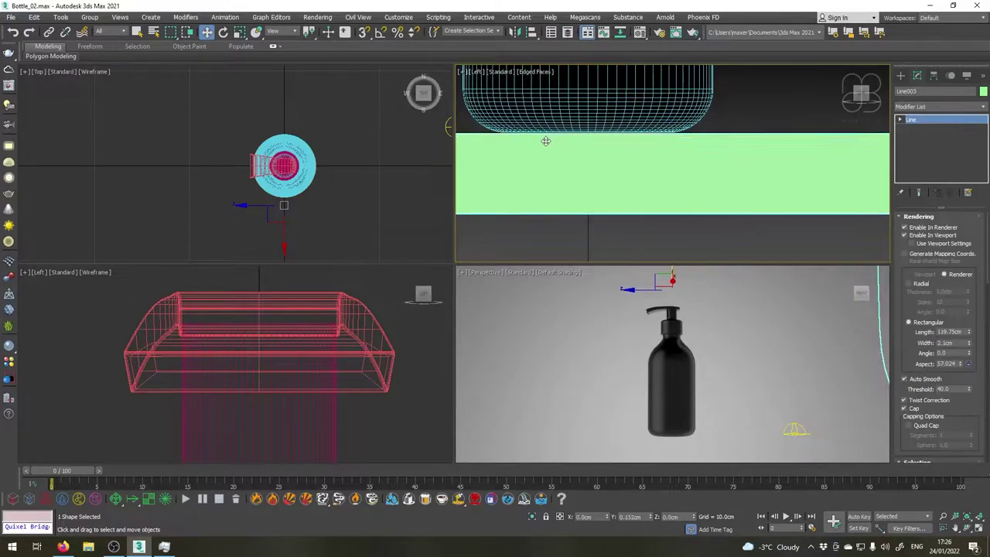
{"action": "scroll", "coordinate": [548, 143], "scroll_direction": "up", "scroll_amount": 2}
{"action": "left_click_drag", "start_coordinate": [571, 160], "coordinate": [570, 143]}
{"action": "scroll", "coordinate": [601, 170], "scroll_direction": "down", "scroll_amount": 5}
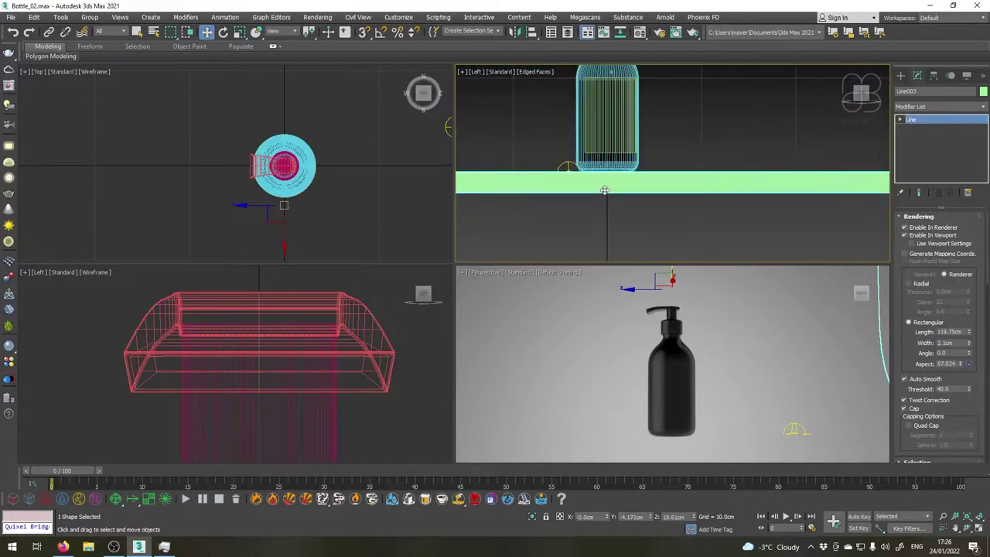
Restart the live V-Ray Viewport IPR preview by toggling it off and on
{"action": "left_click", "coordinate": [519, 272]}
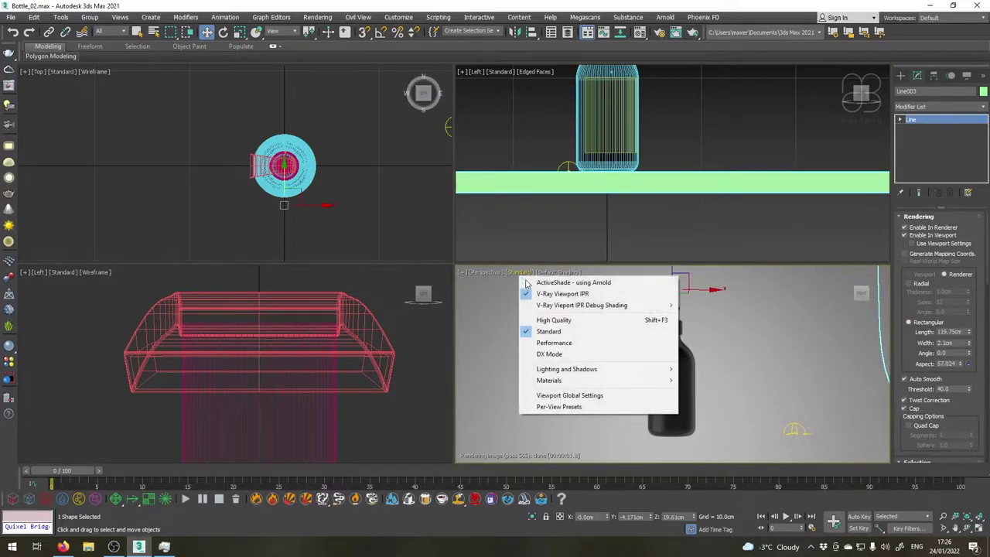
{"action": "left_click", "coordinate": [549, 294]}
{"action": "left_click", "coordinate": [521, 273]}
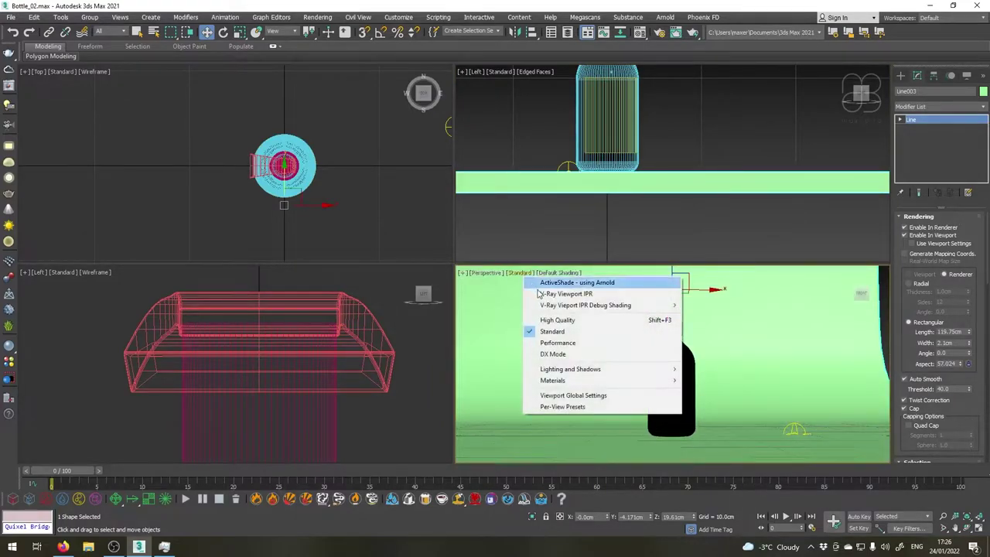
{"action": "left_click", "coordinate": [539, 294]}
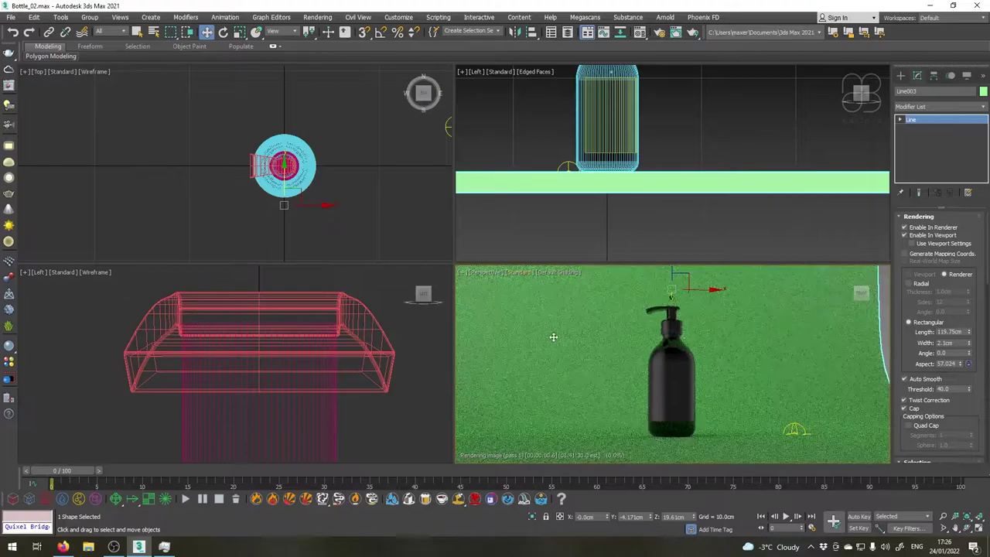
Lengthen the backdrop's rectangular section to 191.60 cm, checking it in an orbited perspective view
{"action": "scroll", "coordinate": [571, 173], "scroll_direction": "down", "scroll_amount": 8}
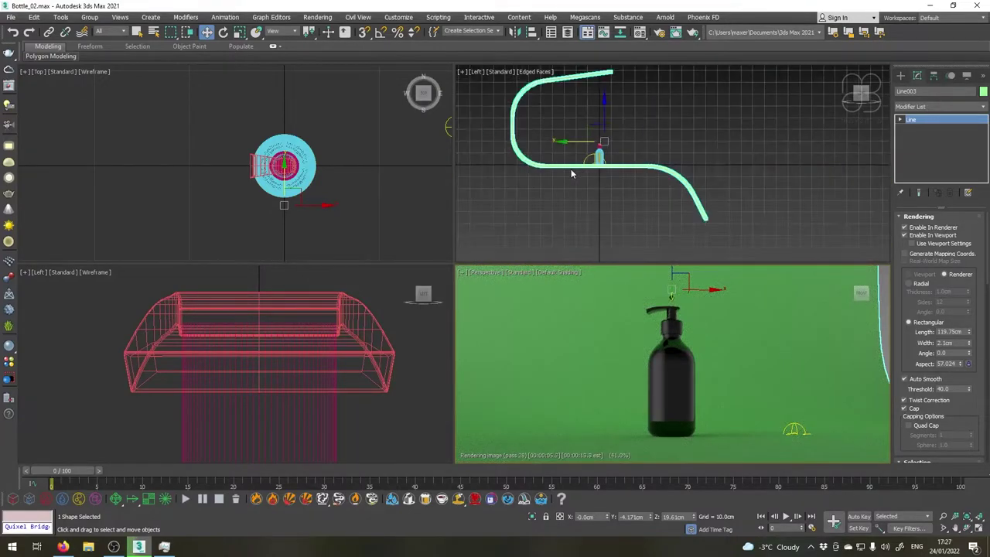
{"action": "key", "text": "p"}
{"action": "middle_click_drag", "start_coordinate": [602, 170], "coordinate": [681, 232], "text": "alt"}
{"action": "scroll", "coordinate": [671, 221], "scroll_direction": "down", "scroll_amount": 3}
{"action": "scroll", "coordinate": [681, 232], "scroll_direction": "up", "scroll_amount": 4}
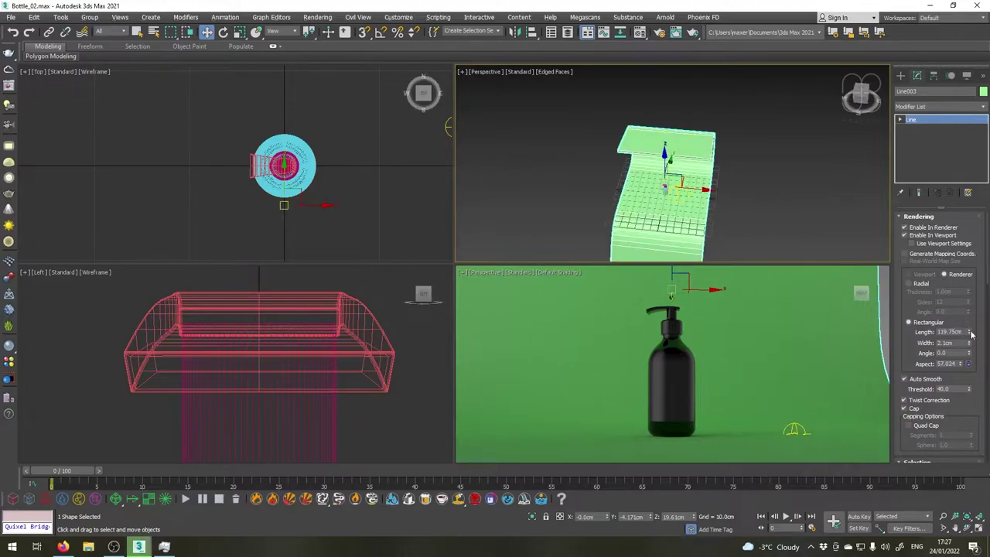
{"action": "left_click_drag", "start_coordinate": [970, 332], "coordinate": [969, 282]}
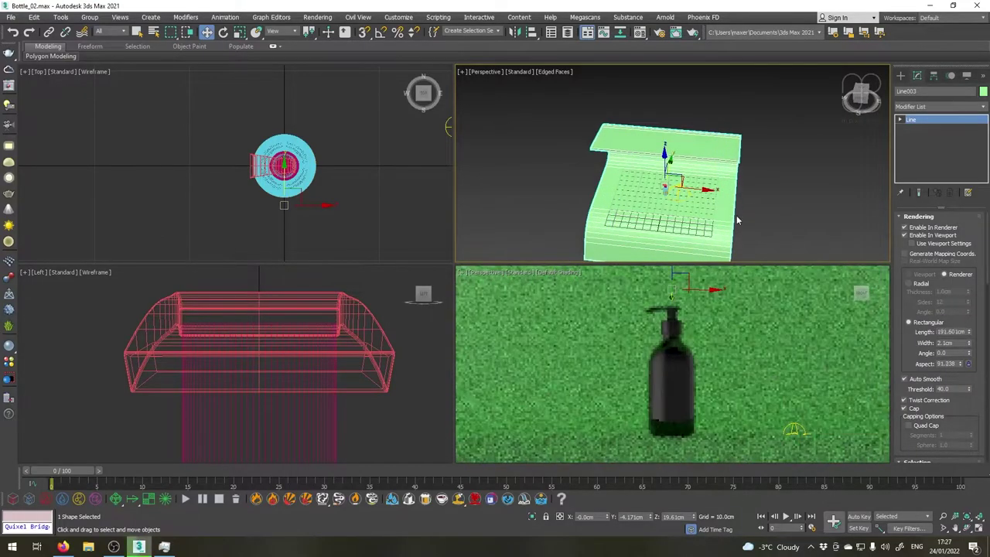
{"action": "middle_click_drag", "start_coordinate": [737, 220], "coordinate": [656, 389], "text": "alt"}
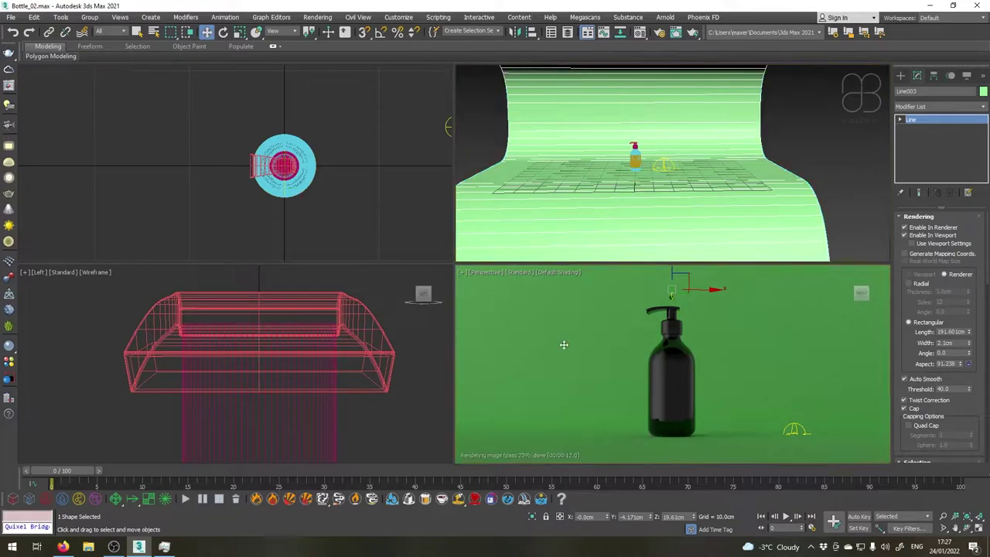
Review Line003's V-Ray object properties, close them, and return to the Shapes creation panel
{"action": "right_click", "coordinate": [581, 188]}
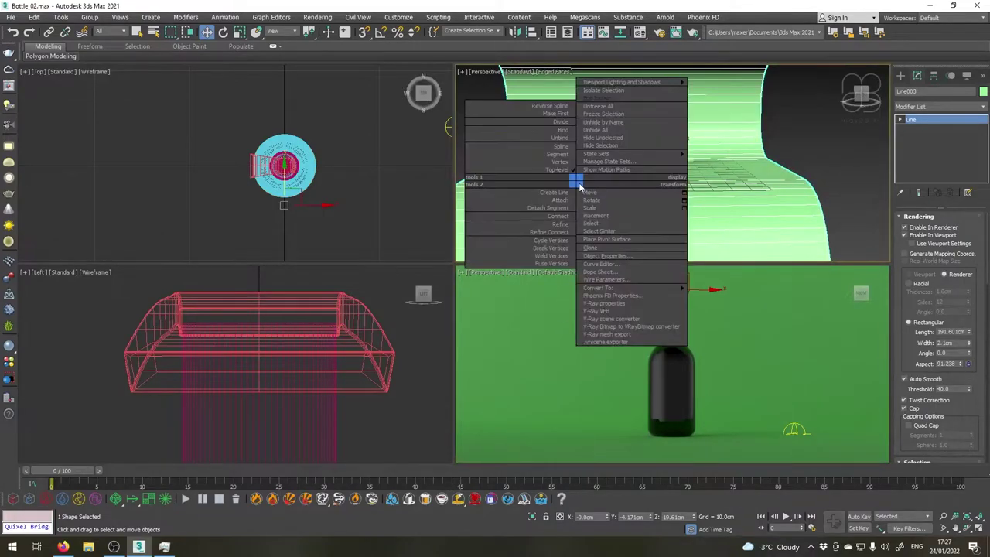
{"action": "left_click", "coordinate": [600, 302]}
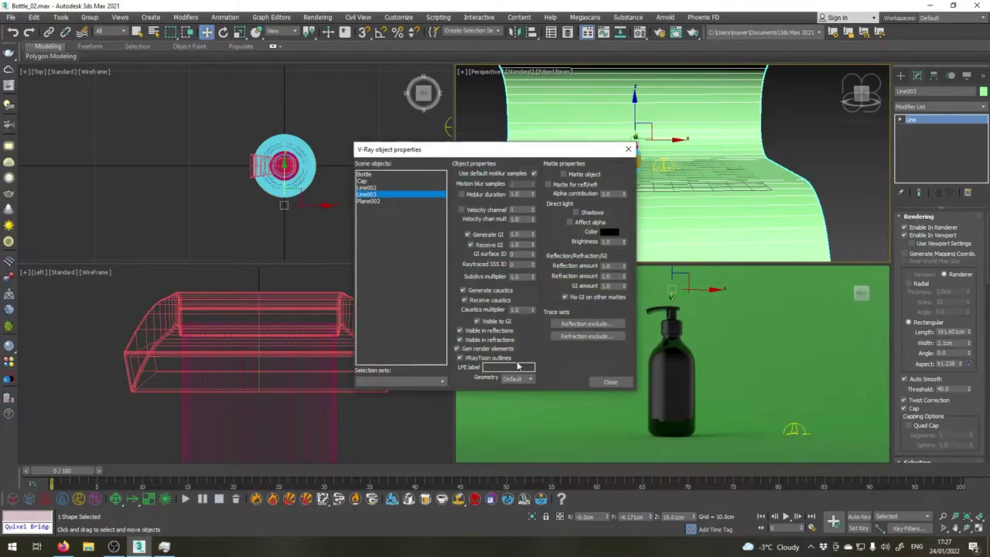
{"action": "left_click", "coordinate": [611, 382]}
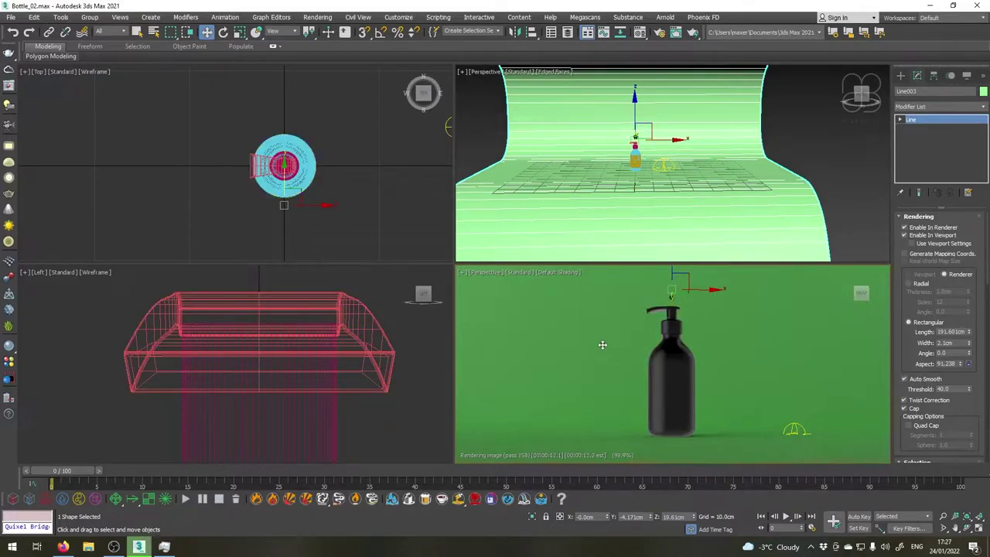
{"action": "left_click", "coordinate": [901, 75]}
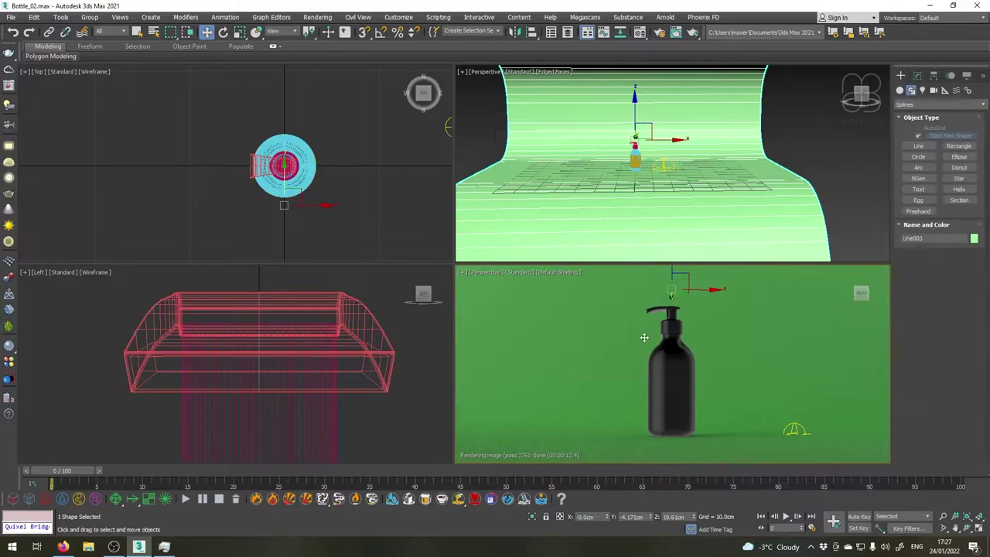
Turn off V-Ray Viewport IPR in the perspective view
{"action": "middle_click_drag", "start_coordinate": [641, 338], "coordinate": [639, 331]}
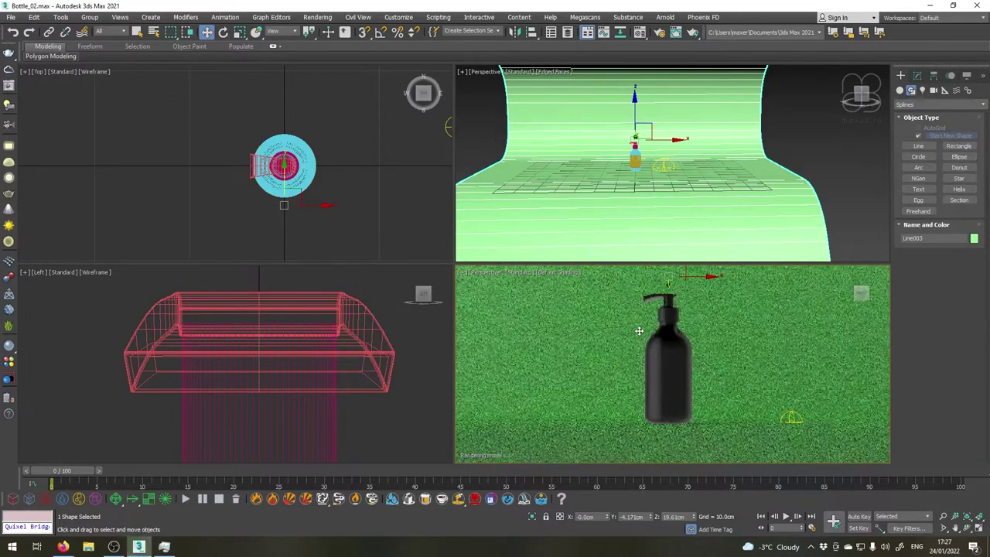
{"action": "key", "text": "f"}
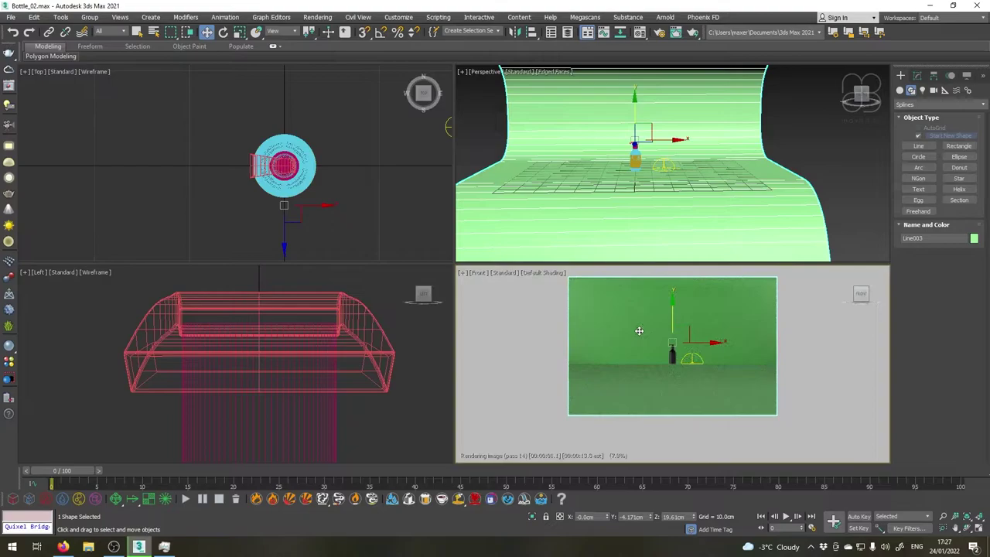
{"action": "key", "text": "p"}
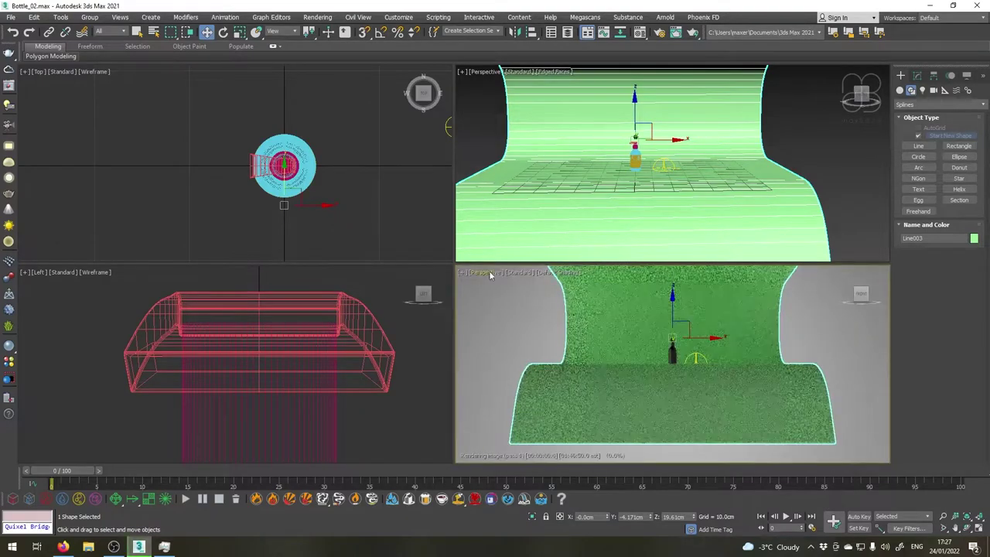
{"action": "left_click", "coordinate": [520, 274]}
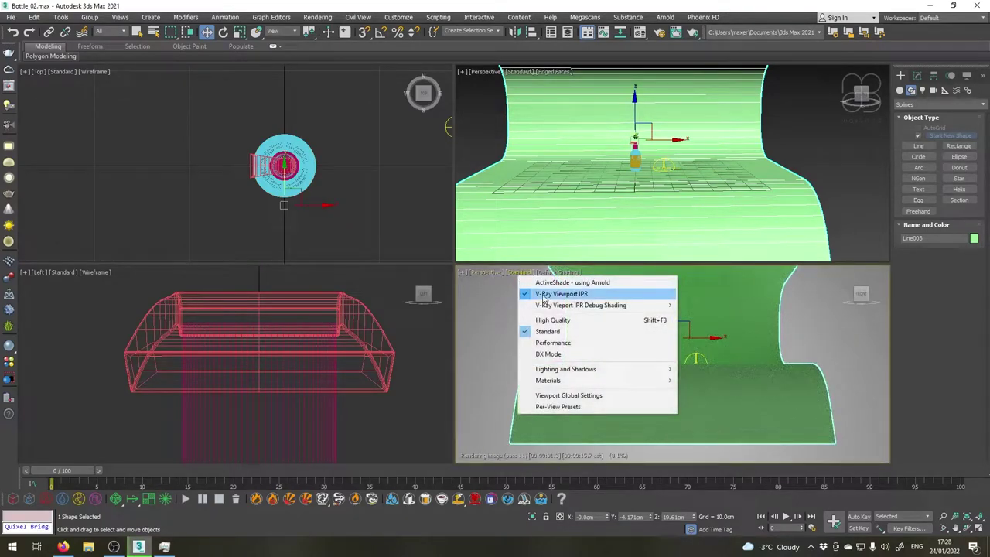
{"action": "left_click", "coordinate": [544, 296]}
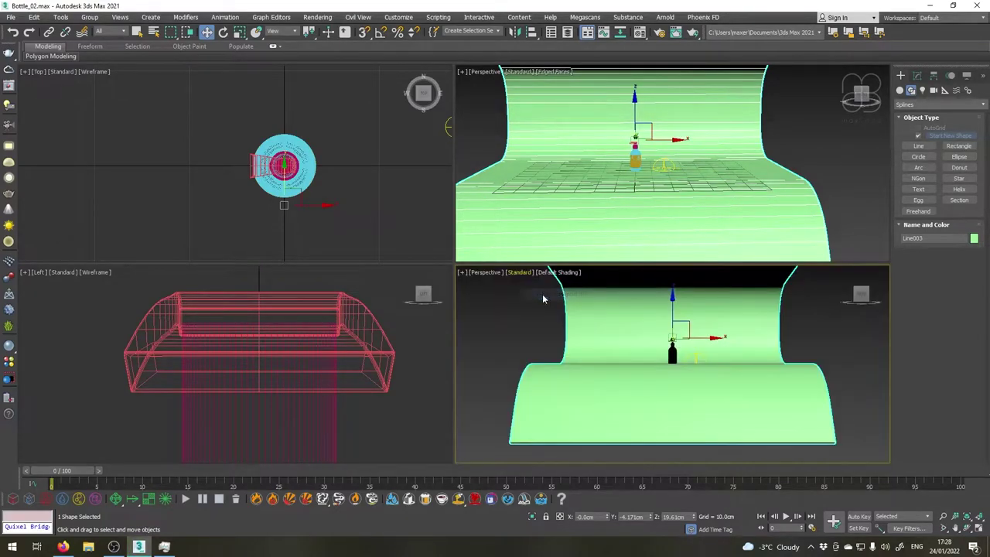
Zoom in to frame the bottle closely in the perspective view
{"action": "left_click", "coordinate": [943, 516]}
{"action": "left_click_drag", "start_coordinate": [672, 346], "coordinate": [667, 317]}
{"action": "mouse_move", "coordinate": [644, 334]}
{"action": "middle_mouse_down"}
{"action": "mouse_move", "coordinate": [662, 334]}
{"action": "mouse_move", "coordinate": [664, 361]}
{"action": "middle_mouse_up"}
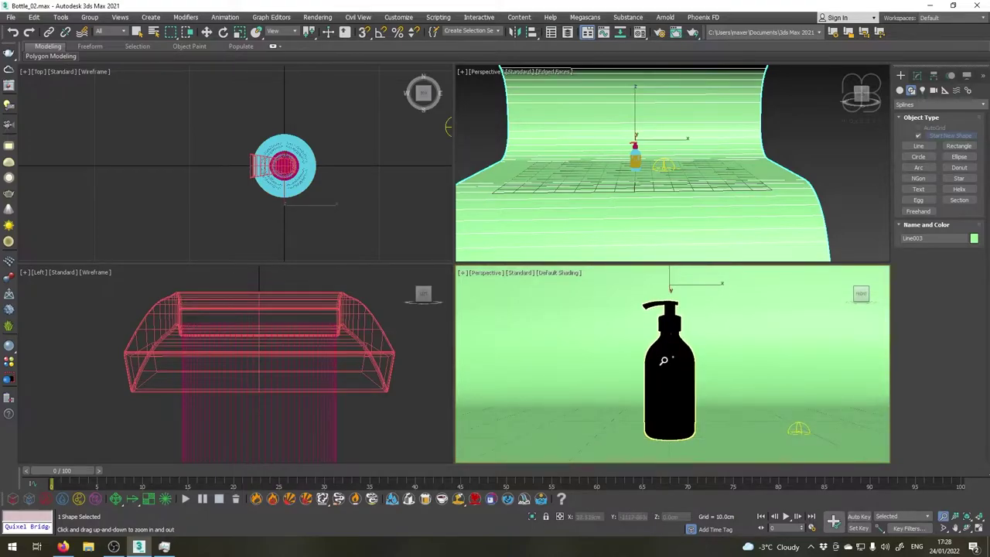
{"action": "key", "text": "w"}
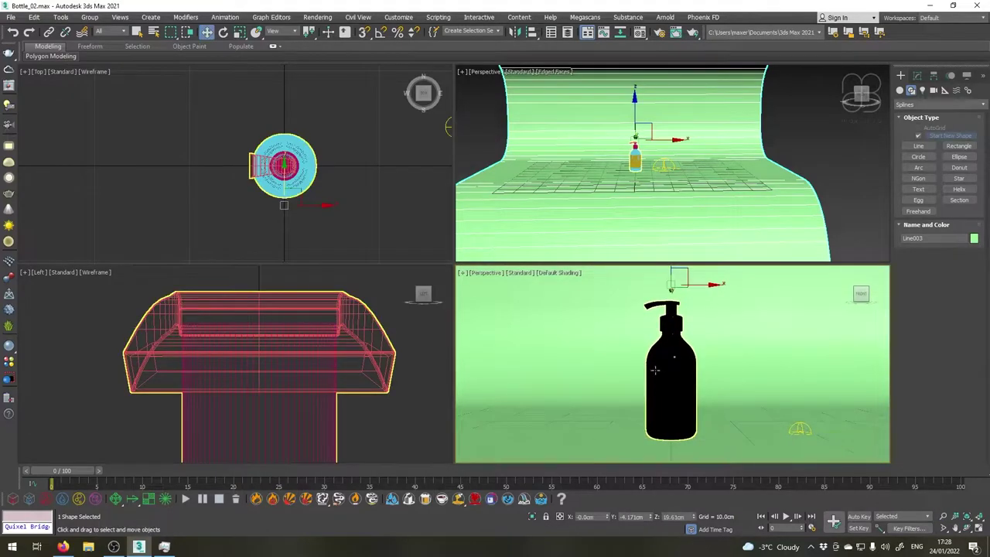
Place a VRayPhysicalCamera aimed at the bottle
{"action": "left_click", "coordinate": [935, 90]}
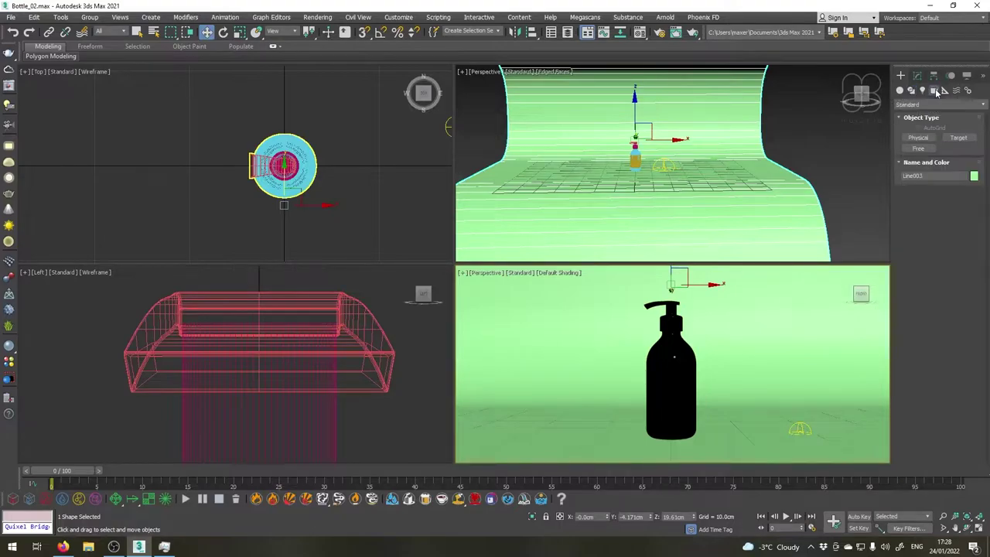
{"action": "left_click", "coordinate": [936, 104]}
{"action": "left_click", "coordinate": [915, 126]}
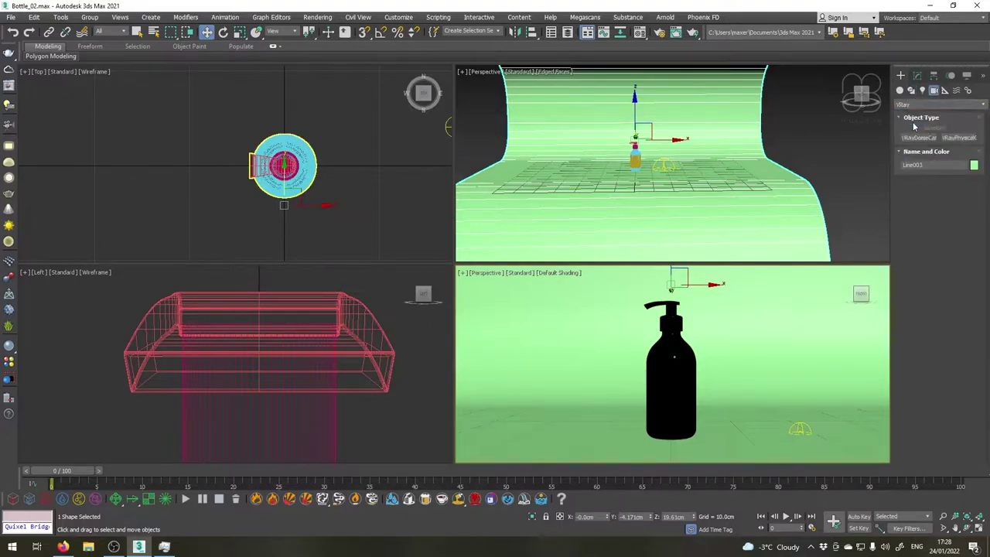
{"action": "left_click", "coordinate": [959, 137]}
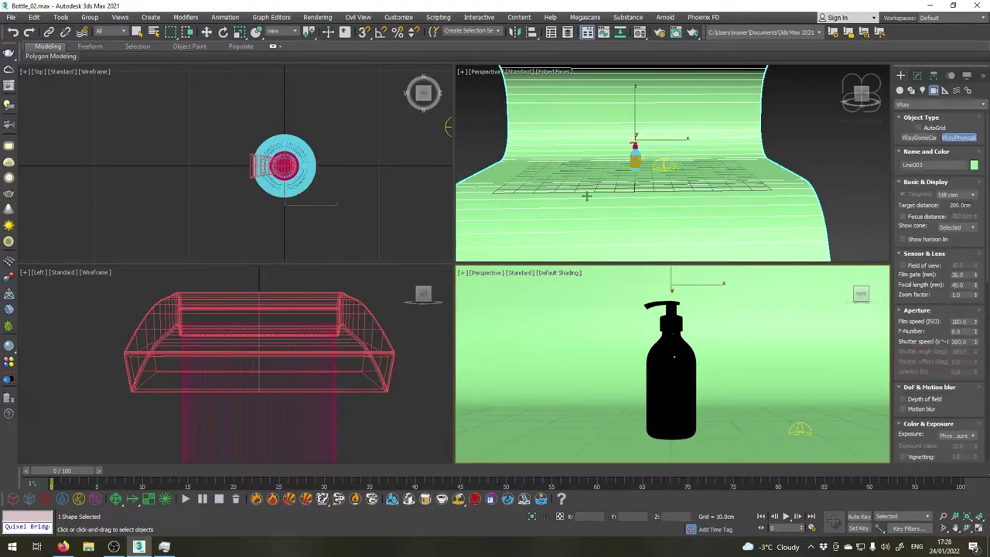
{"action": "left_click_drag", "start_coordinate": [821, 129], "coordinate": [704, 167]}
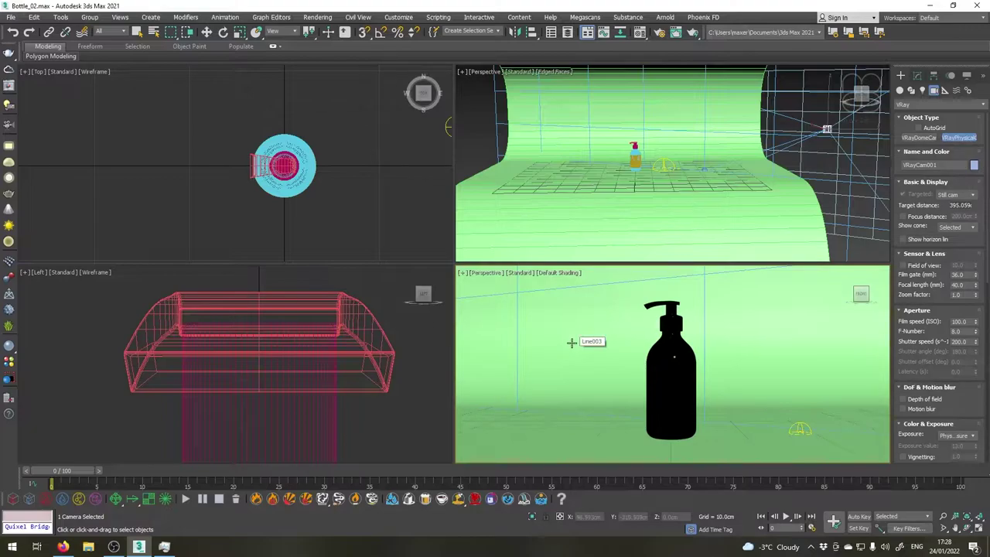
{"action": "key", "text": "w"}
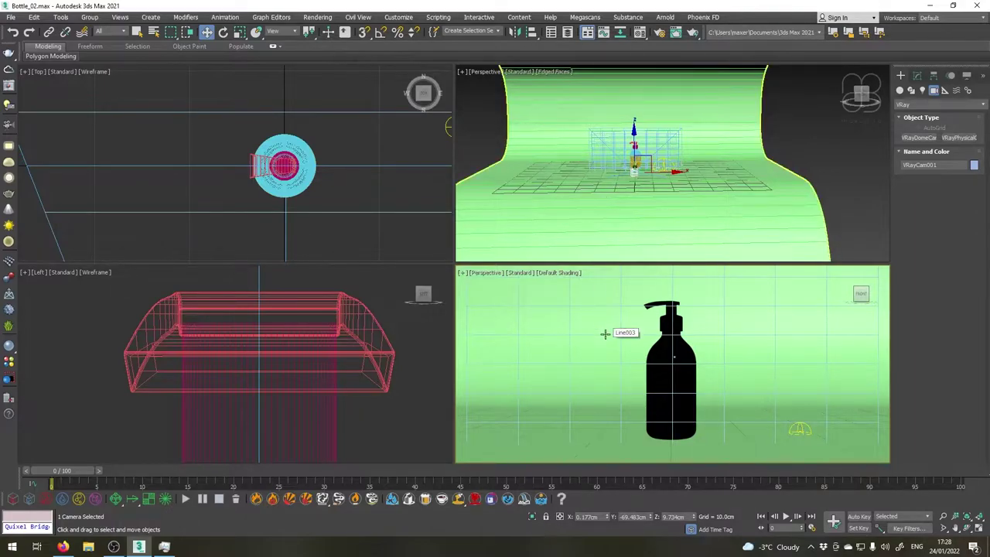
Show the scene through the camera and reset the camera's X position to 0
{"action": "key", "text": "c"}
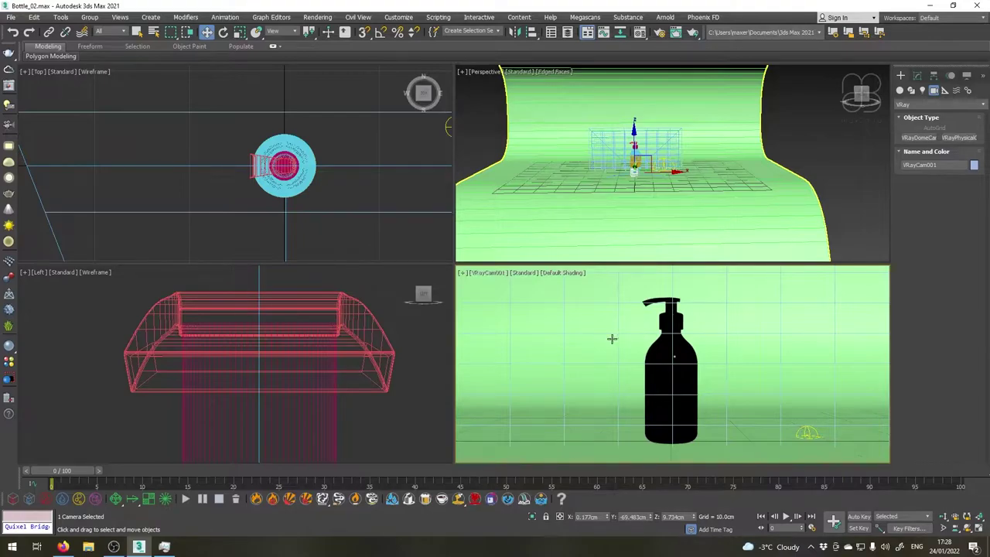
{"action": "middle_click_drag", "start_coordinate": [328, 195], "coordinate": [314, 80]}
{"action": "scroll", "coordinate": [314, 80], "scroll_direction": "down", "scroll_amount": 2}
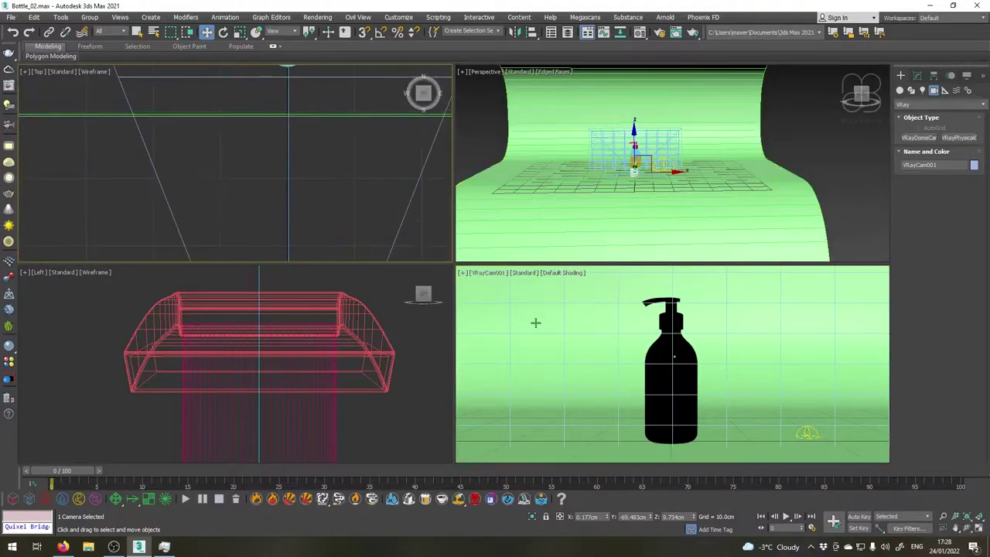
{"action": "left_click", "coordinate": [489, 273]}
{"action": "left_click", "coordinate": [525, 467]}
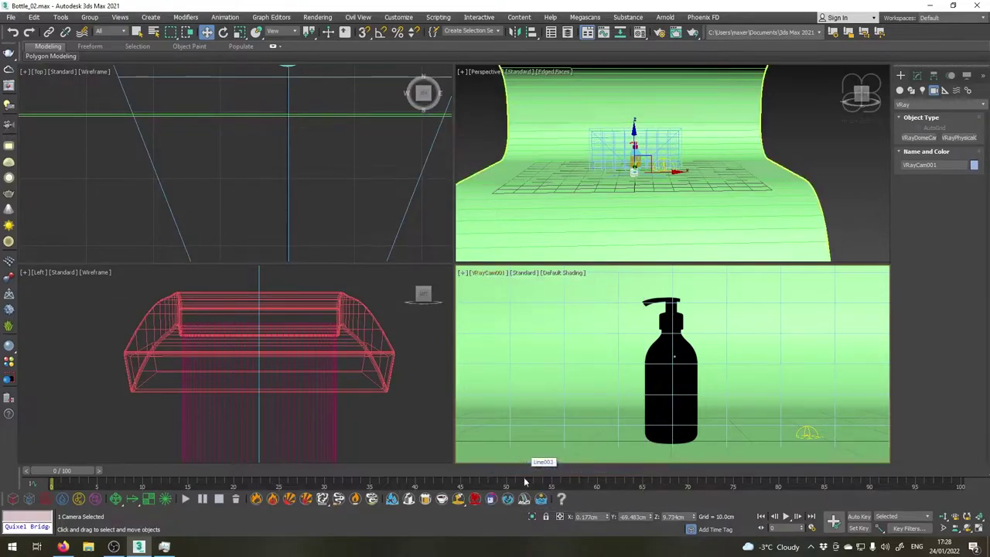
{"action": "right_click", "coordinate": [608, 518]}
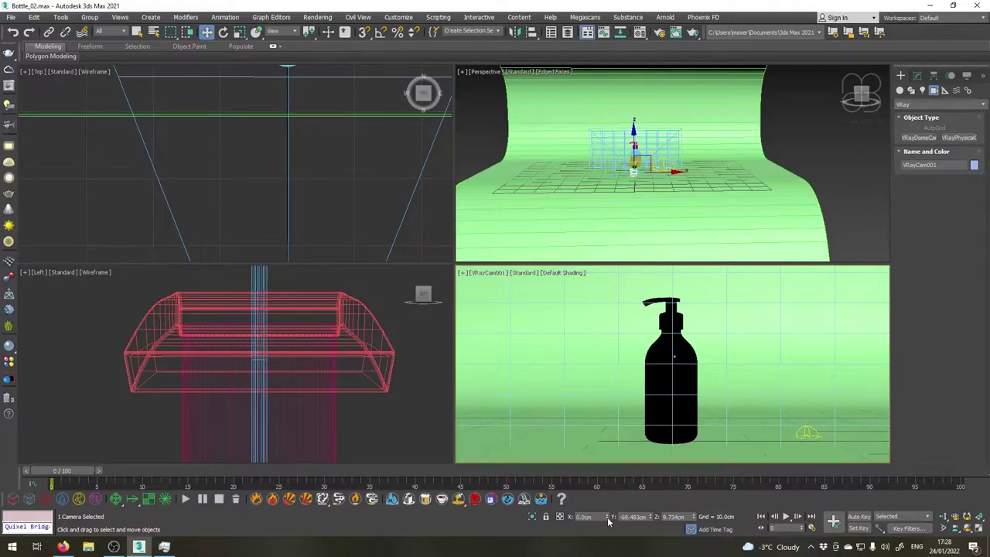
{"action": "left_click", "coordinate": [489, 275]}
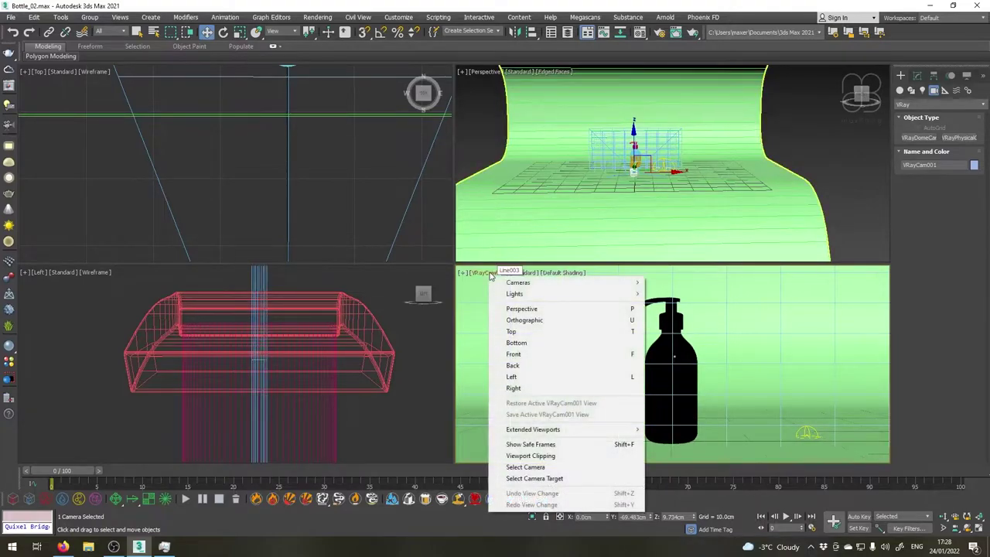
{"action": "left_click", "coordinate": [530, 479]}
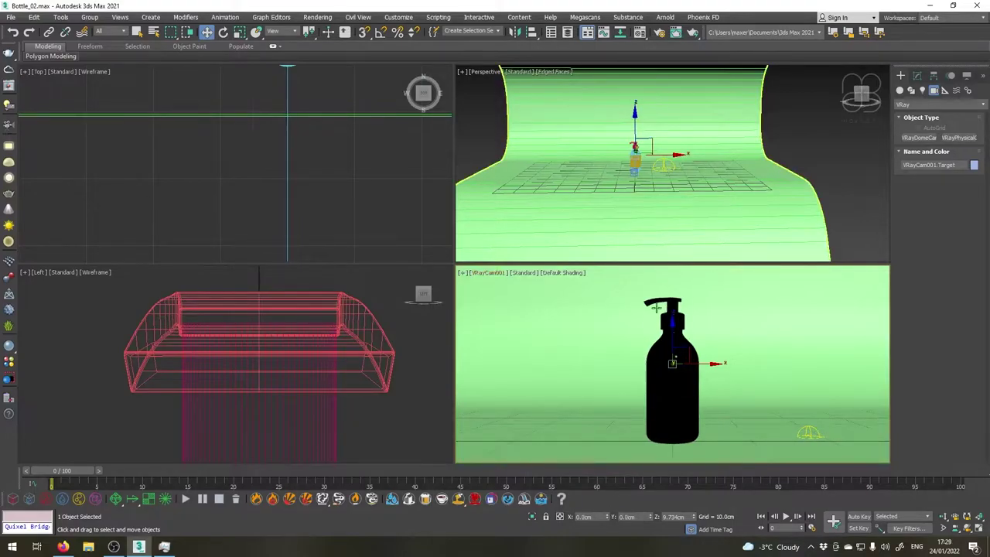
{"action": "left_click", "coordinate": [604, 374]}
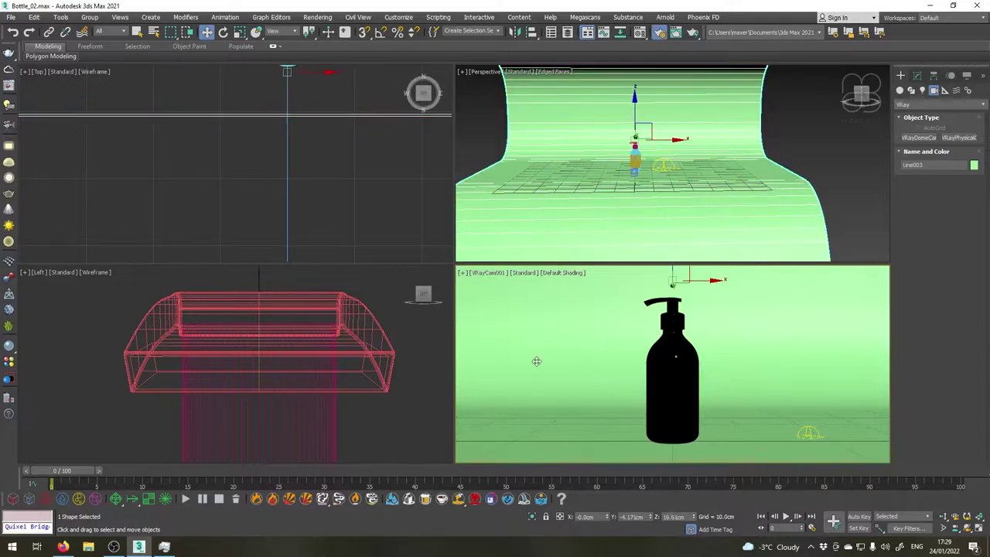
Open Render Setup and the Material Editor, and create a new VRayMtl, Material #1
{"action": "key", "text": "F10"}
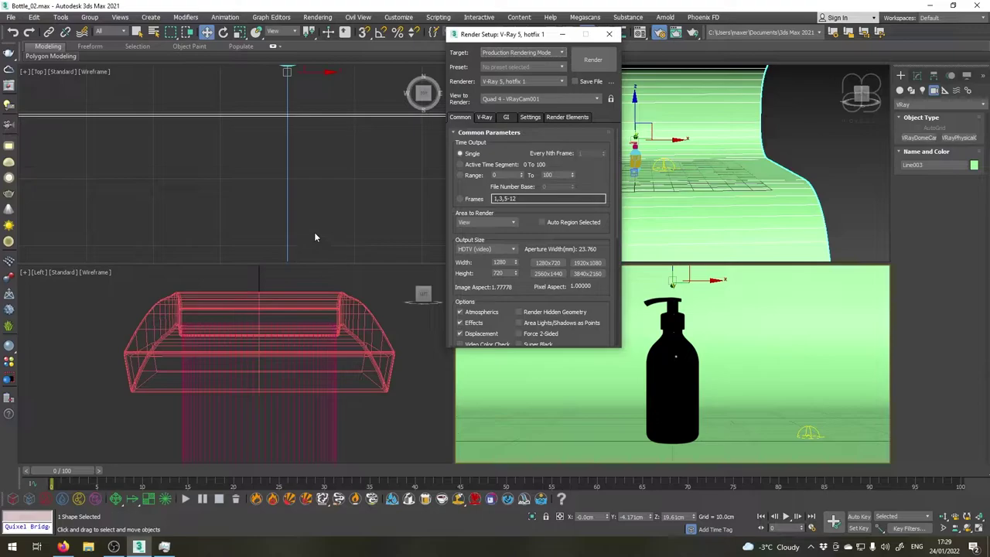
{"action": "right_click", "coordinate": [350, 201]}
{"action": "key", "text": "m"}
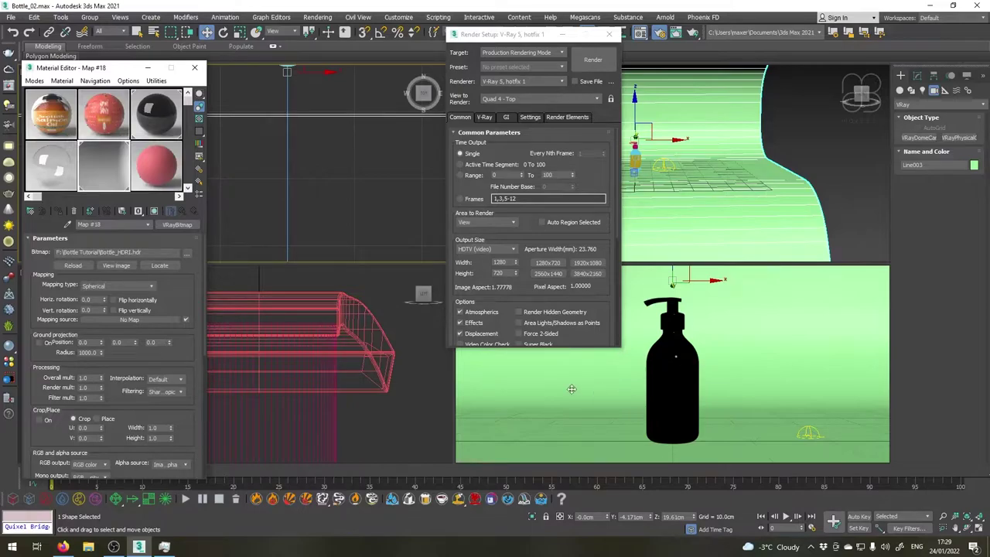
{"action": "left_click", "coordinate": [151, 171]}
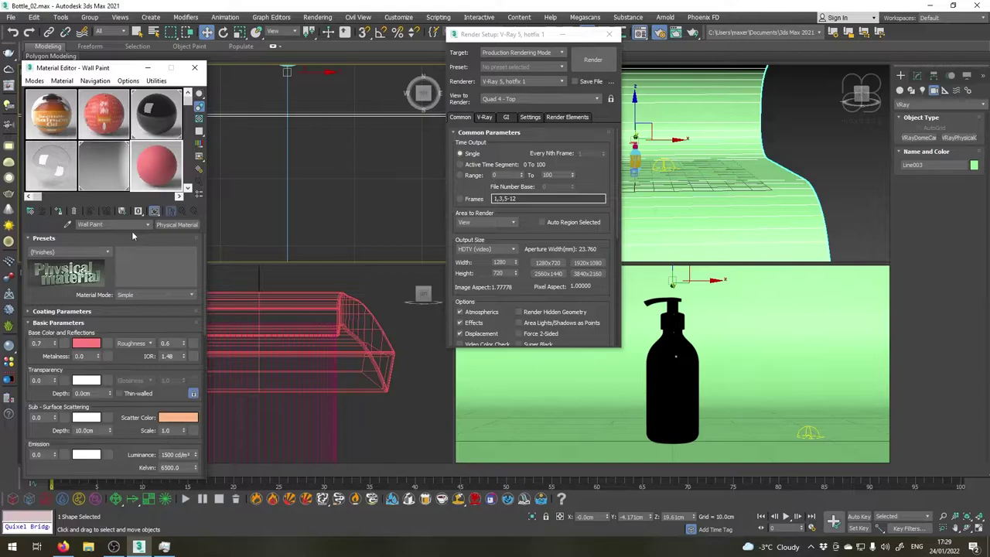
{"action": "left_click", "coordinate": [31, 210]}
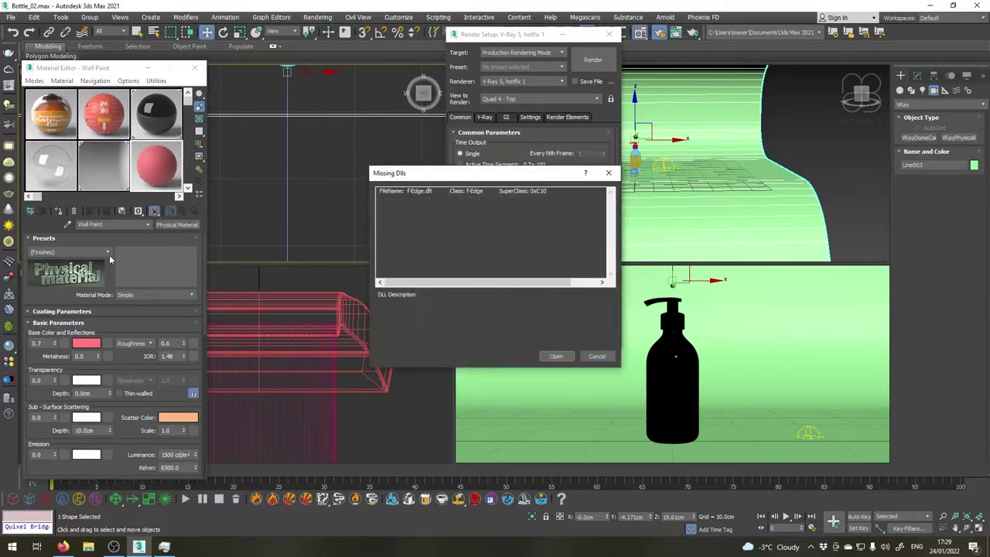
{"action": "left_click", "coordinate": [554, 356]}
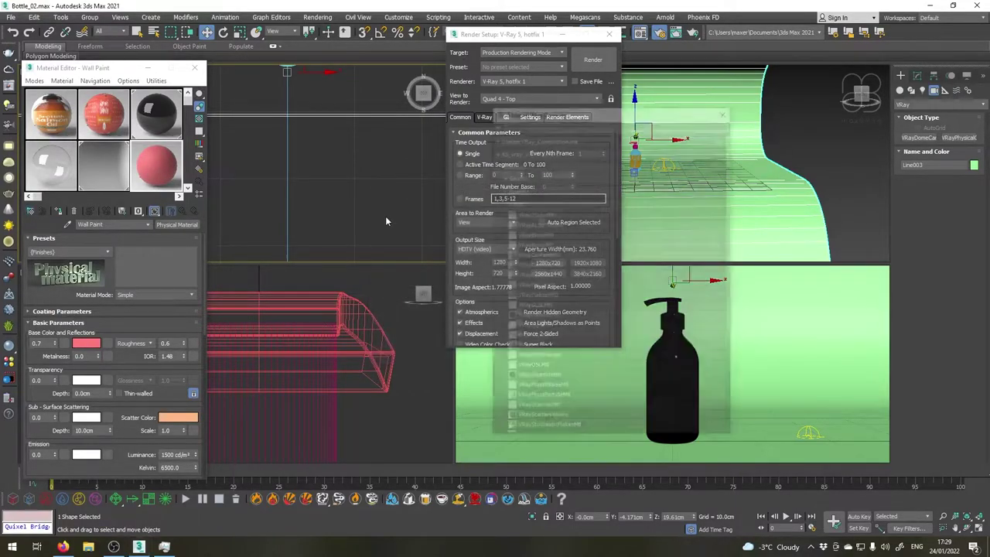
{"action": "double_click", "coordinate": [530, 349]}
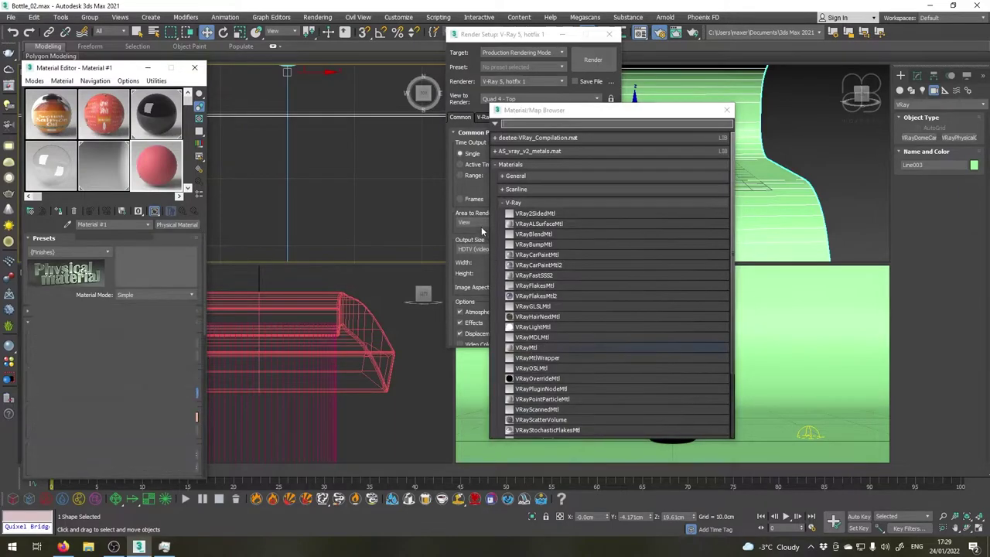
{"action": "left_click", "coordinate": [727, 115]}
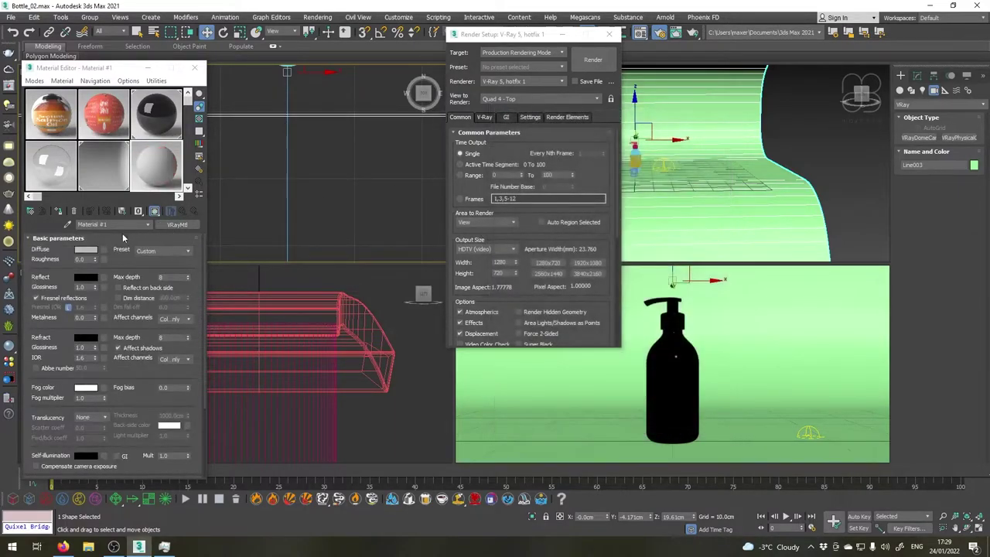
Set Material #1's diffuse colour to a light grey of 216
{"action": "left_click", "coordinate": [86, 250]}
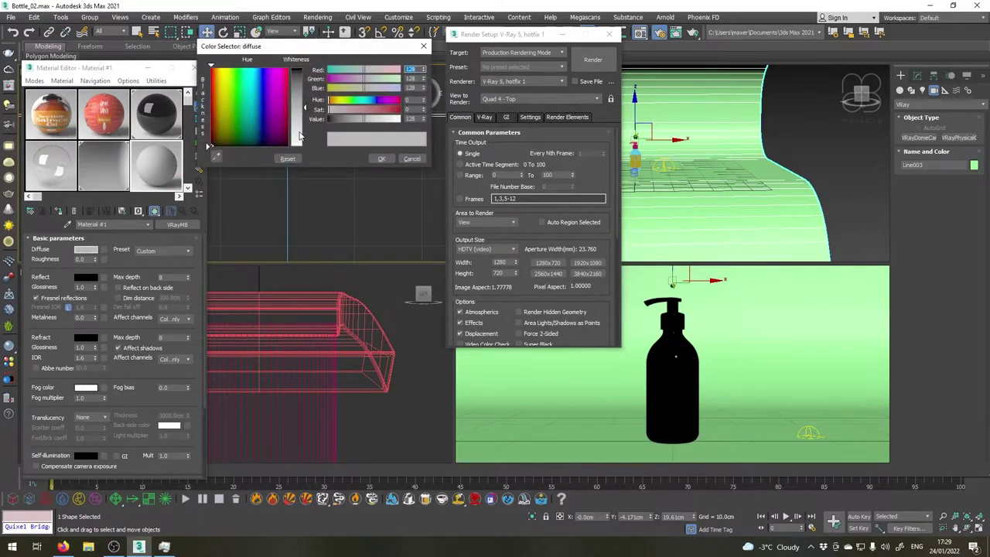
{"action": "left_click_drag", "start_coordinate": [299, 135], "coordinate": [303, 137]}
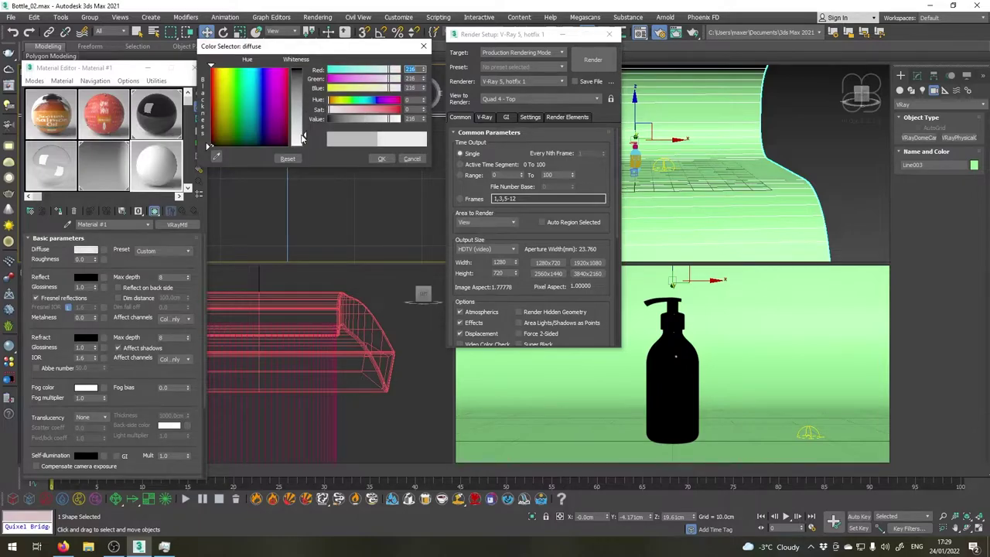
{"action": "left_click", "coordinate": [382, 158]}
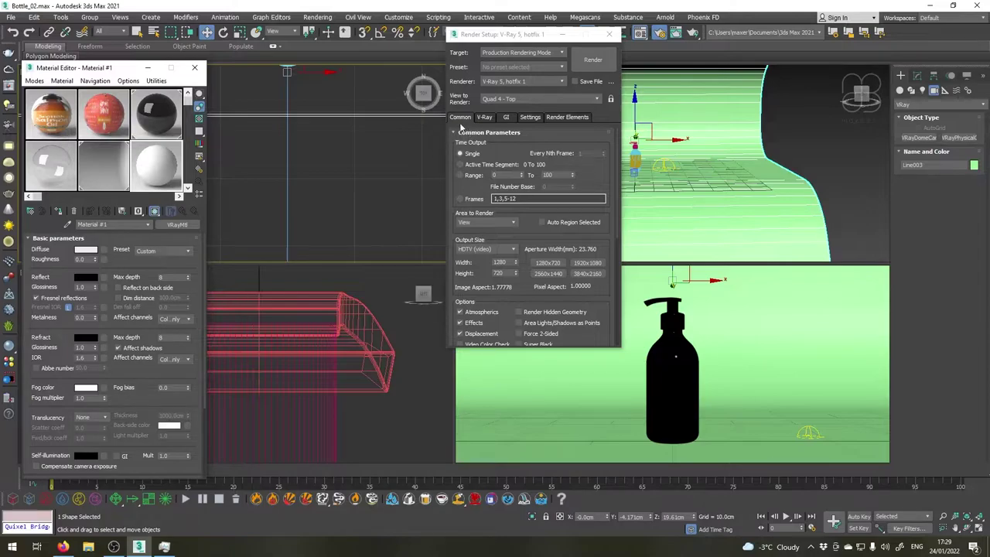
Enable Override mtl in V-Ray Global switches with Material #1 as an instance, then render
{"action": "left_click", "coordinate": [485, 117]}
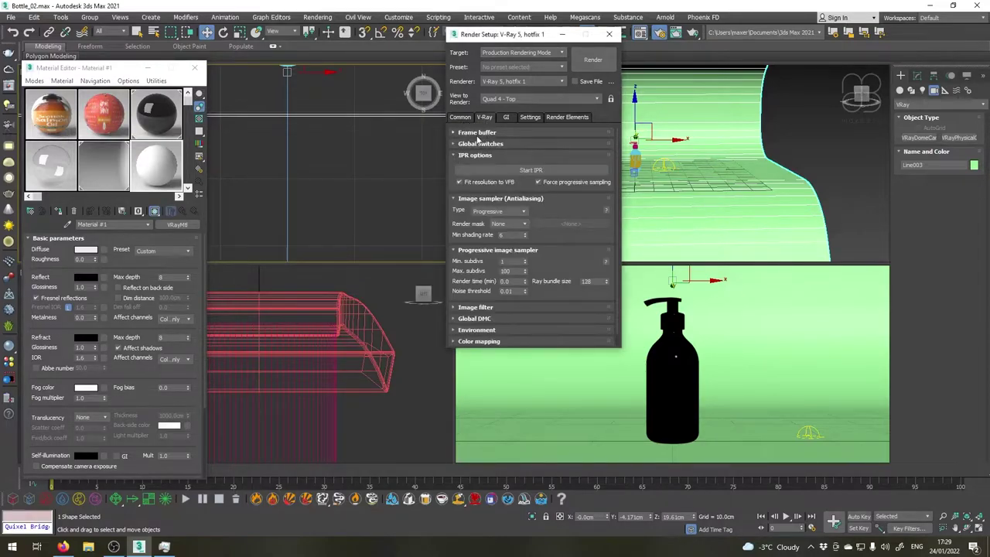
{"action": "left_click", "coordinate": [468, 145]}
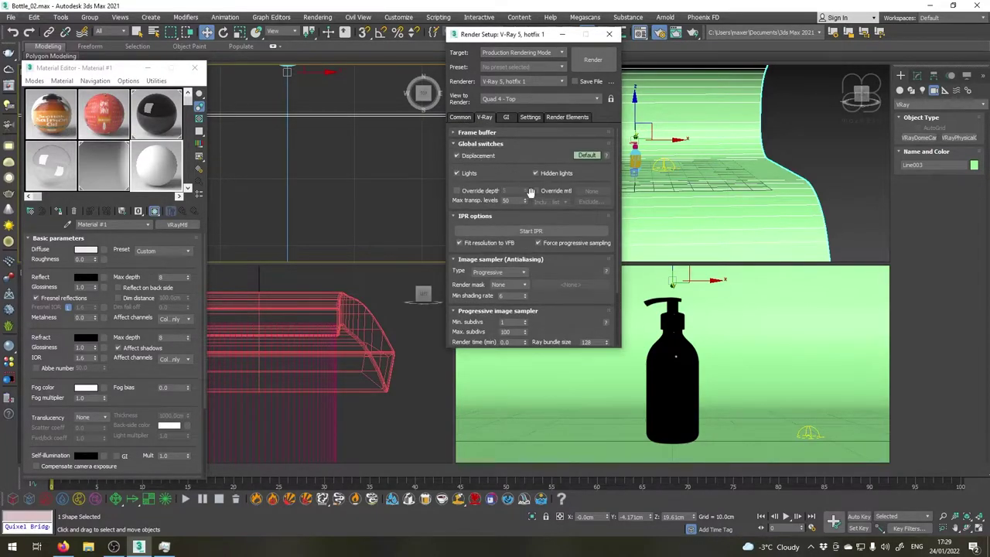
{"action": "left_click", "coordinate": [536, 191]}
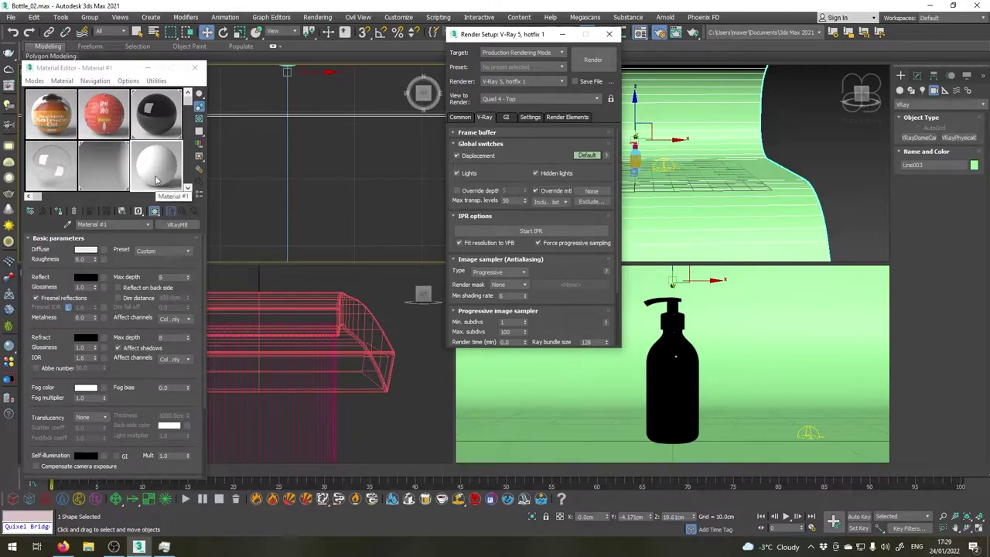
{"action": "left_click_drag", "start_coordinate": [162, 184], "coordinate": [590, 193]}
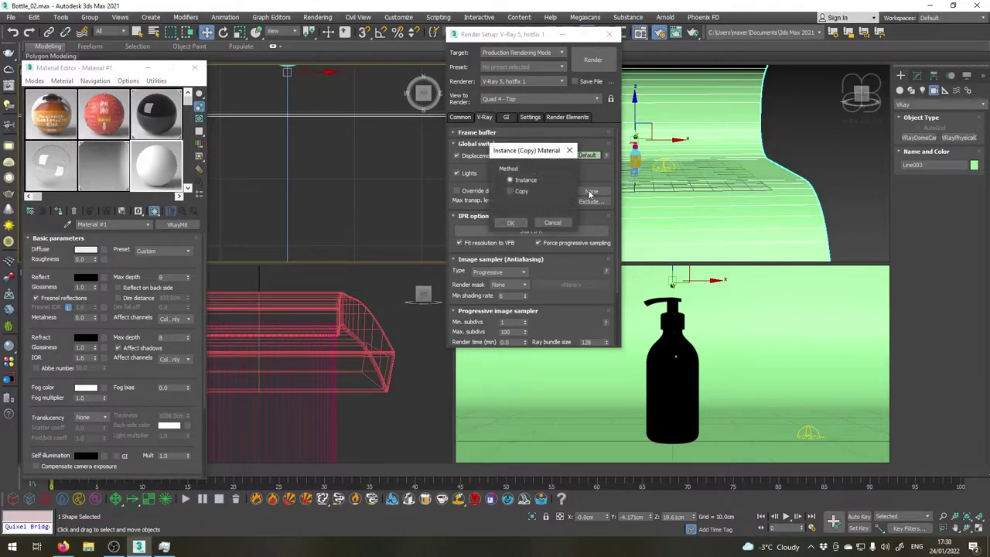
{"action": "left_click", "coordinate": [509, 223]}
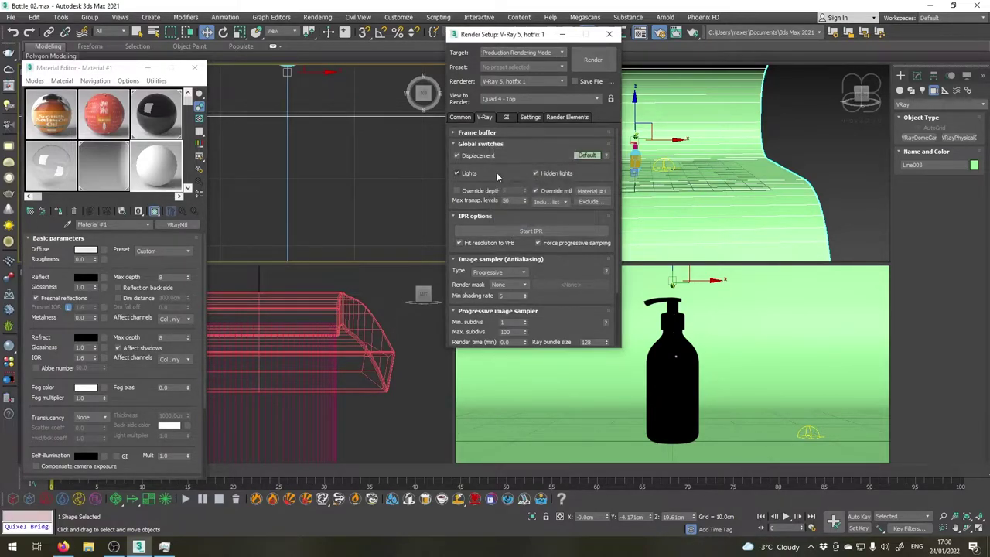
{"action": "left_click", "coordinate": [590, 61]}
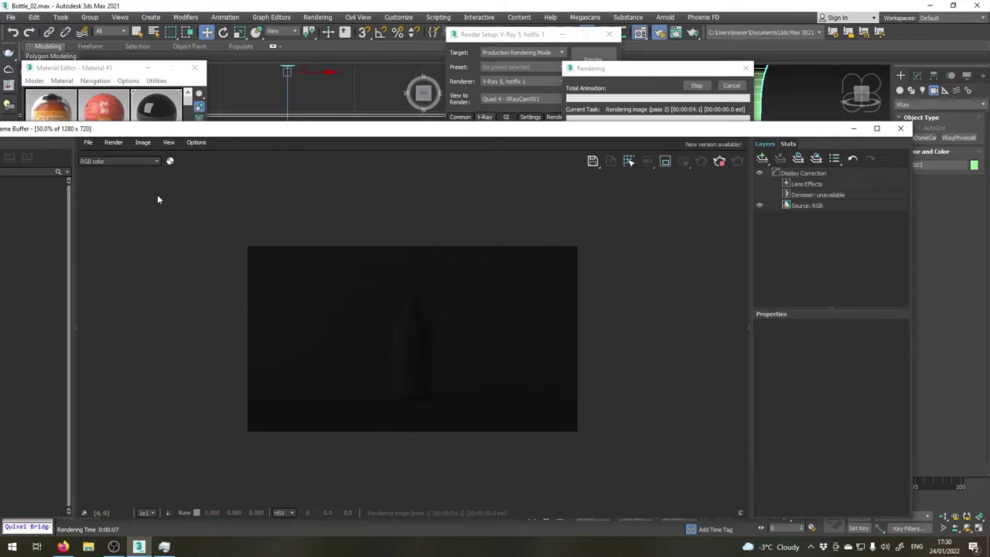
Close the frame buffer and Render Setup, and start V-Ray Viewport IPR in the camera view
{"action": "left_click", "coordinate": [683, 118]}
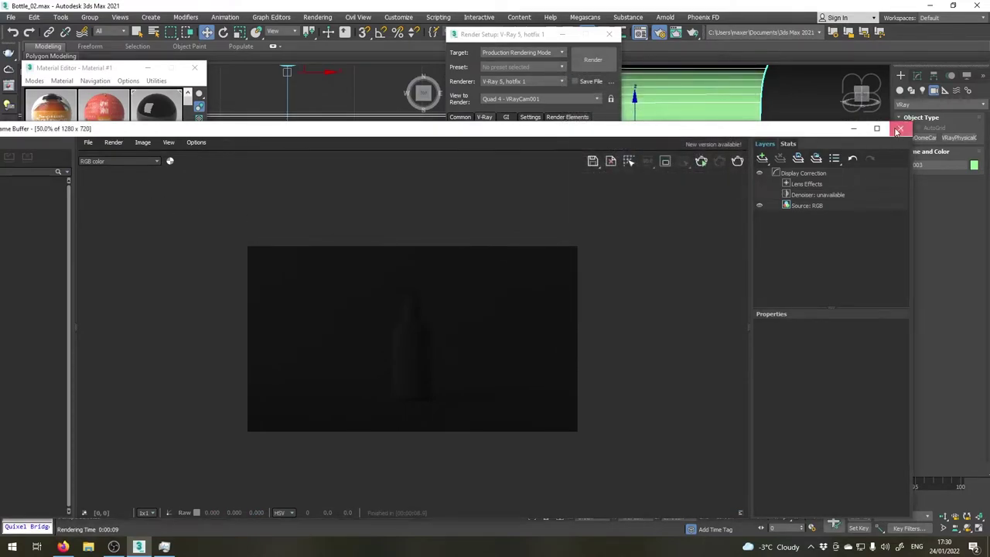
{"action": "left_click", "coordinate": [899, 129]}
{"action": "left_click_drag", "start_coordinate": [530, 40], "coordinate": [339, 98]}
{"action": "left_click", "coordinate": [421, 94]}
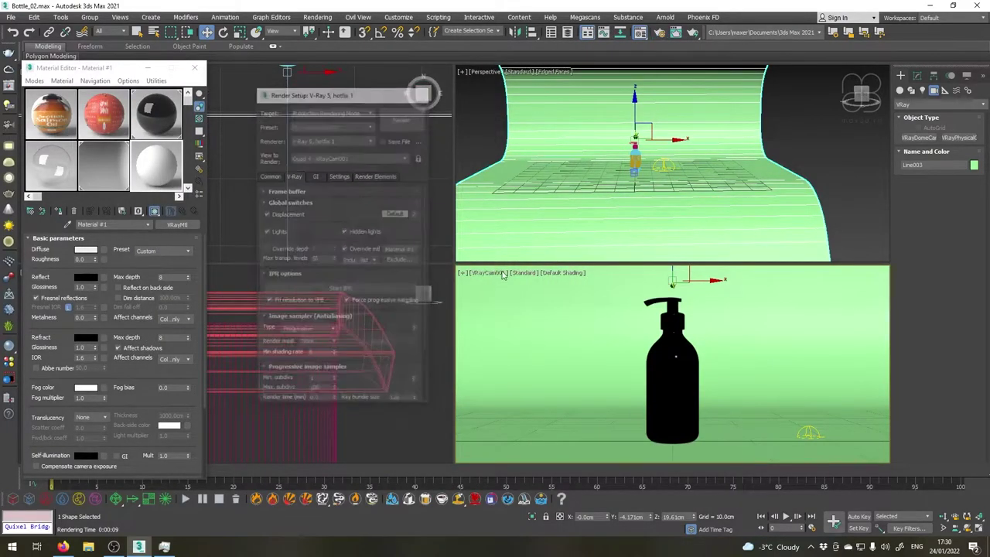
{"action": "left_click", "coordinate": [553, 273]}
{"action": "left_click", "coordinate": [539, 295]}
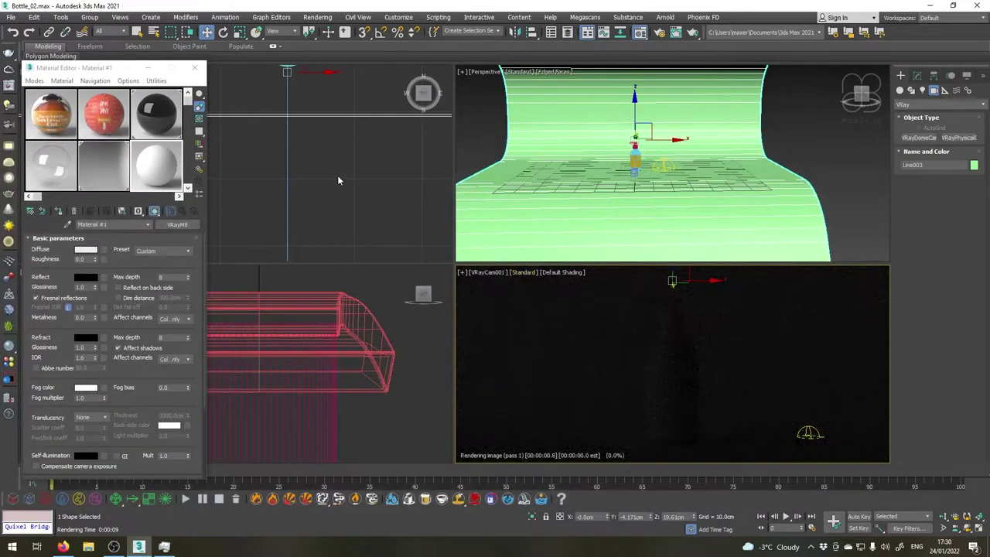
{"action": "scroll", "coordinate": [337, 175], "scroll_direction": "down", "scroll_amount": 2}
Set Map #18's Overall and Render multipliers to 3.0
{"action": "left_click", "coordinate": [99, 174]}
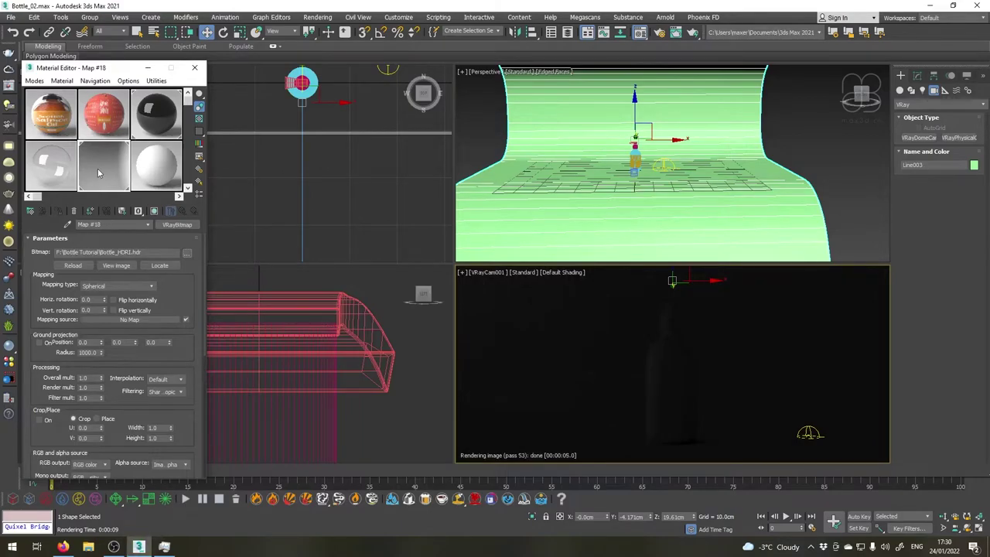
{"action": "scroll", "coordinate": [53, 304], "scroll_direction": "down", "scroll_amount": 2}
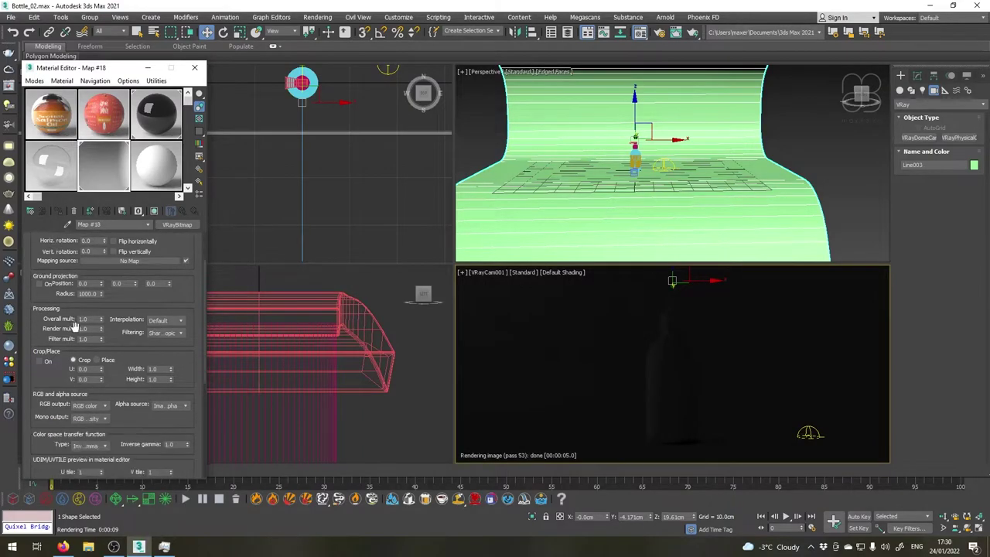
{"action": "left_click", "coordinate": [90, 319]}
{"action": "type", "text": "3.0"}
{"action": "key", "text": "Return"}
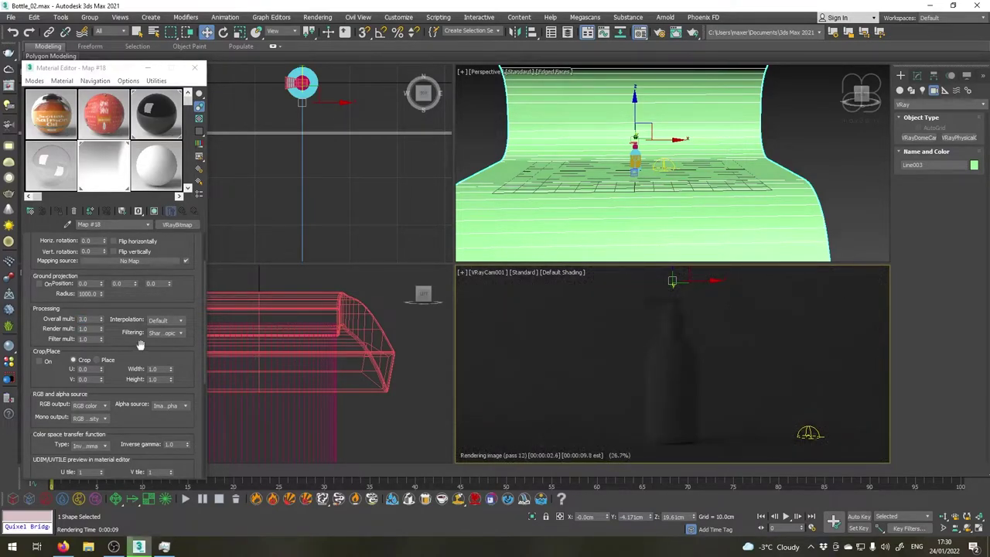
{"action": "left_click", "coordinate": [91, 328]}
{"action": "type", "text": "3.0"}
{"action": "key", "text": "Return"}
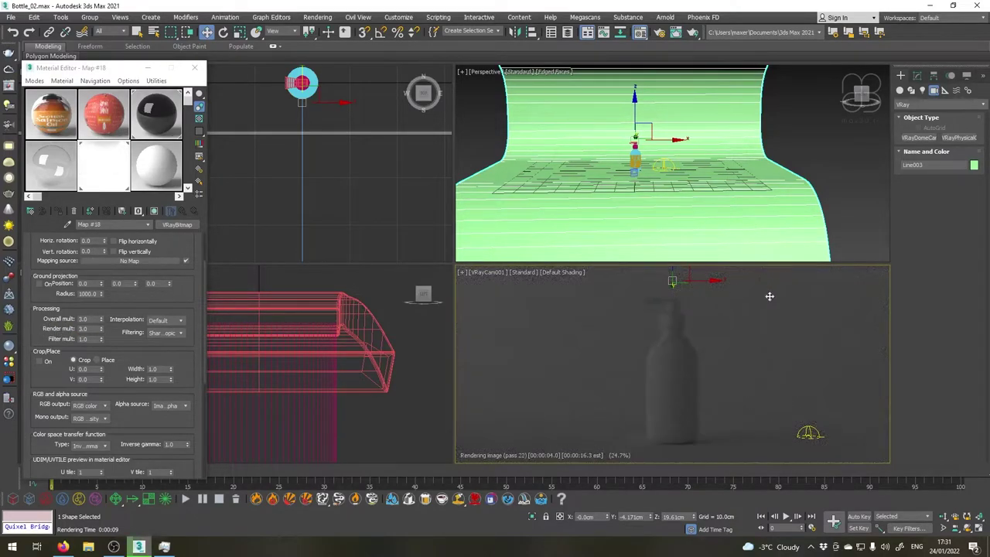
{"action": "left_click", "coordinate": [488, 274]}
Set VRayCam001's F-Number to 4.0 and shutter speed to 100 to brighten the render
{"action": "left_click", "coordinate": [515, 464]}
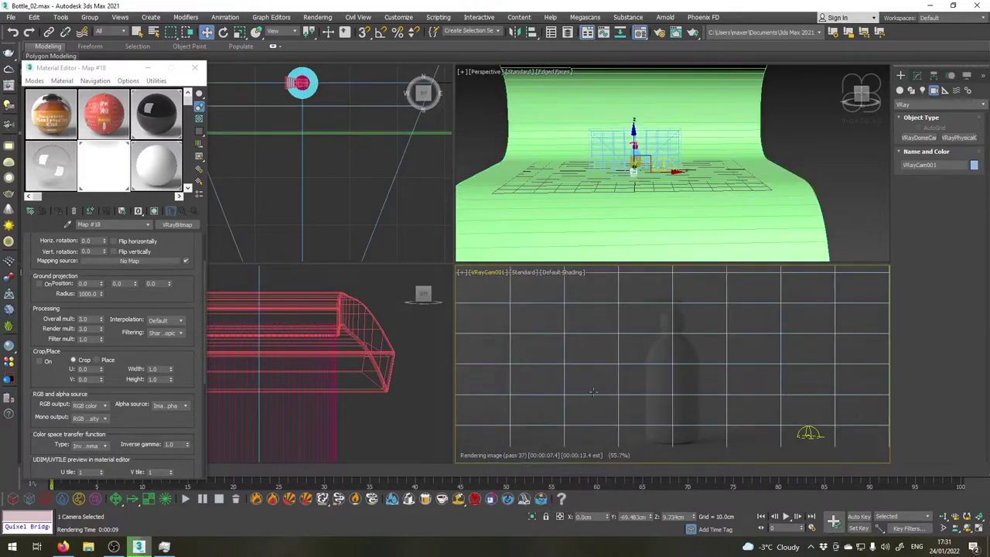
{"action": "left_click", "coordinate": [918, 75]}
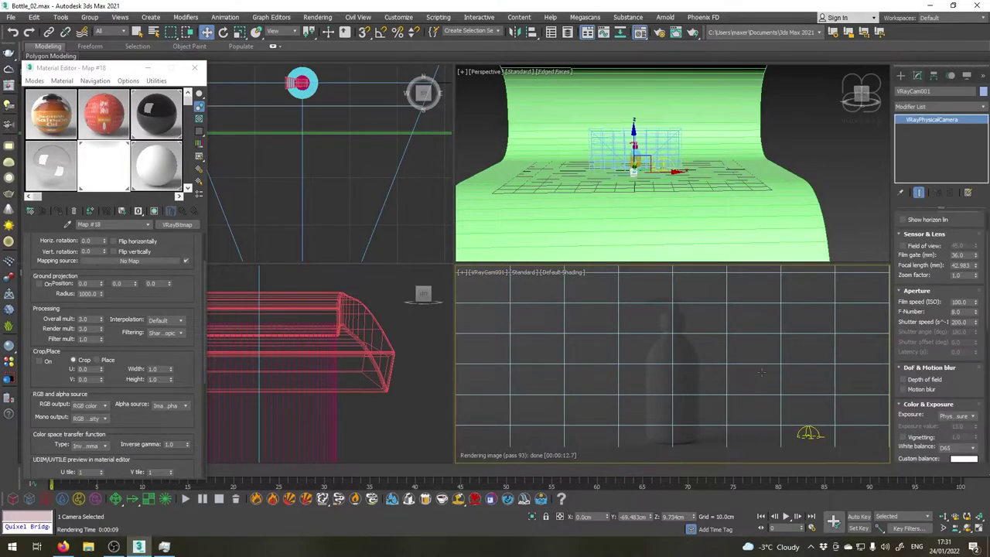
{"action": "left_click", "coordinate": [957, 311]}
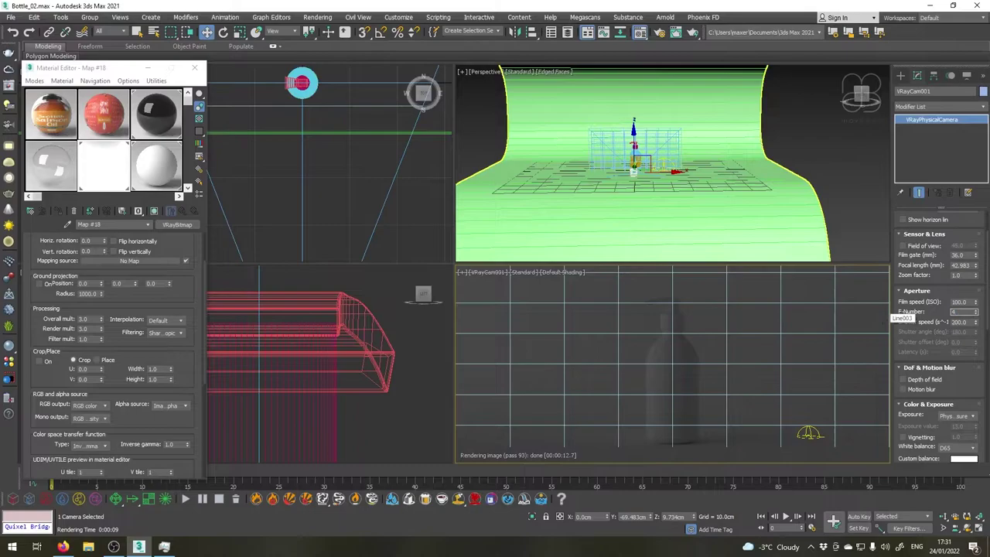
{"action": "key", "text": "Return"}
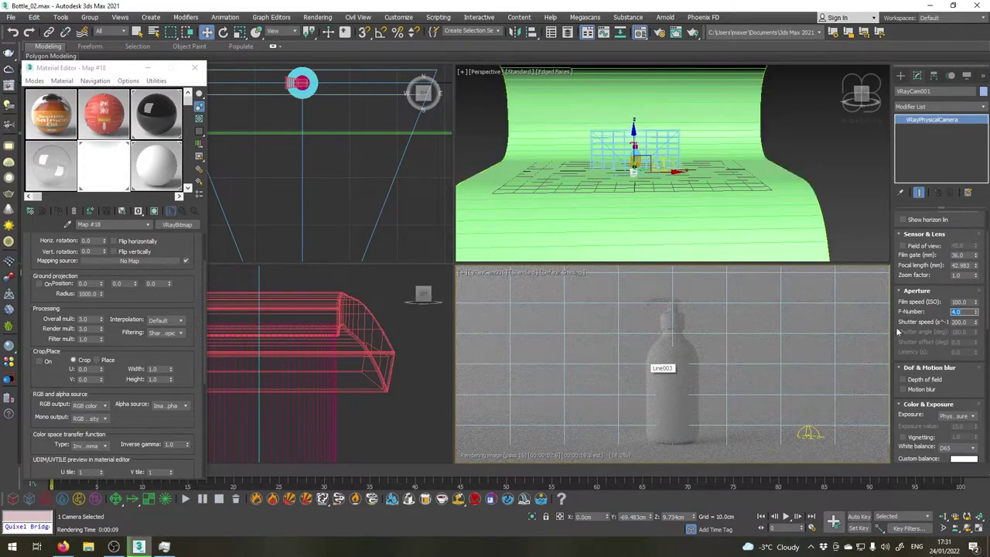
{"action": "left_click", "coordinate": [967, 322]}
{"action": "type", "text": "100"}
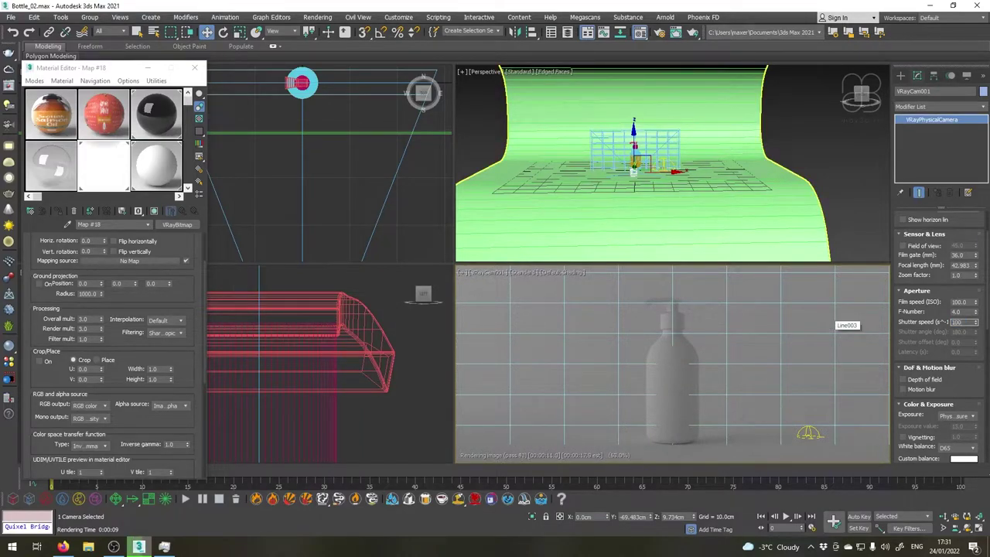
{"action": "key", "text": "Return"}
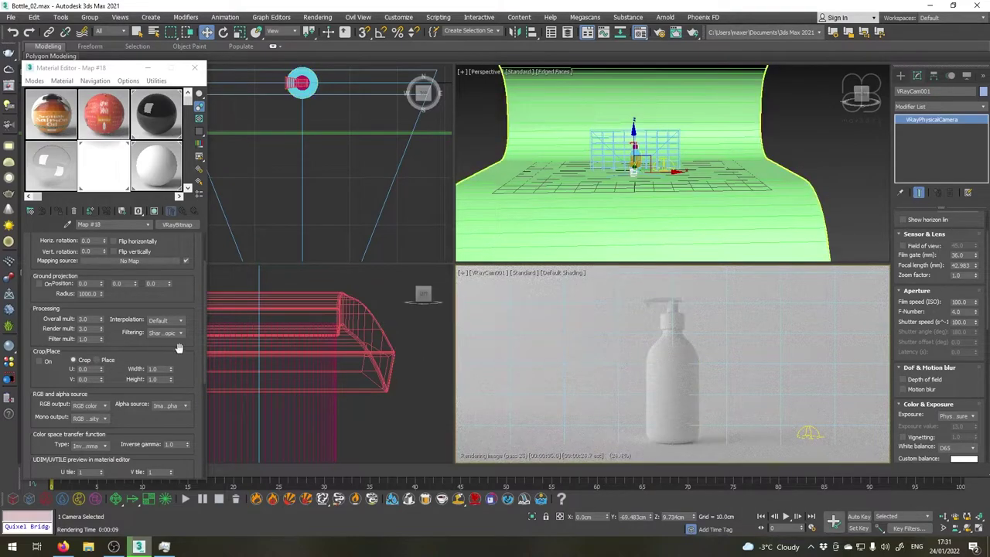
Set Map #18's inverse gamma to 0.75 and turn off V-Ray Viewport IPR in the camera view
{"action": "left_click_drag", "start_coordinate": [114, 346], "coordinate": [113, 303]}
{"action": "double_click", "coordinate": [181, 402]}
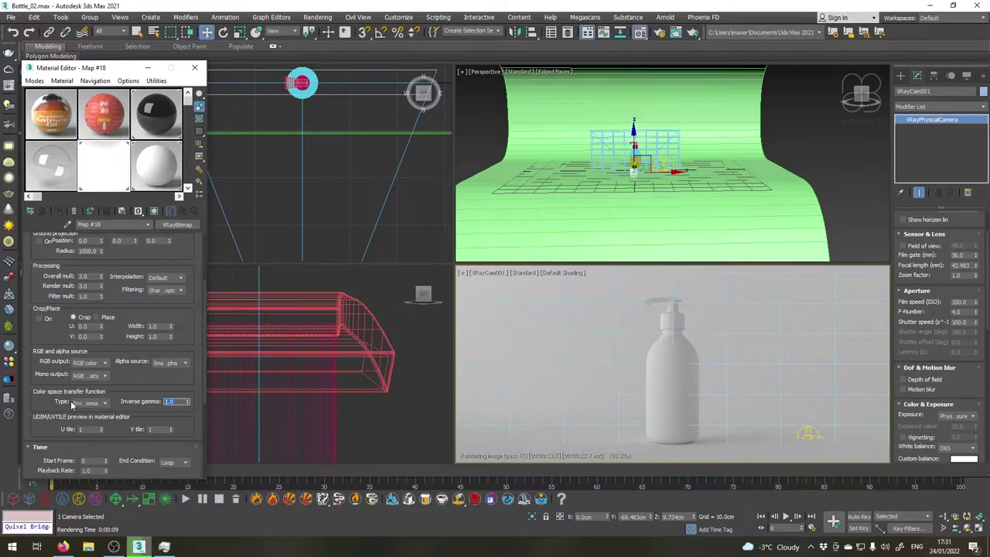
{"action": "type", "text": "0.7"}
{"action": "key", "text": "Return"}
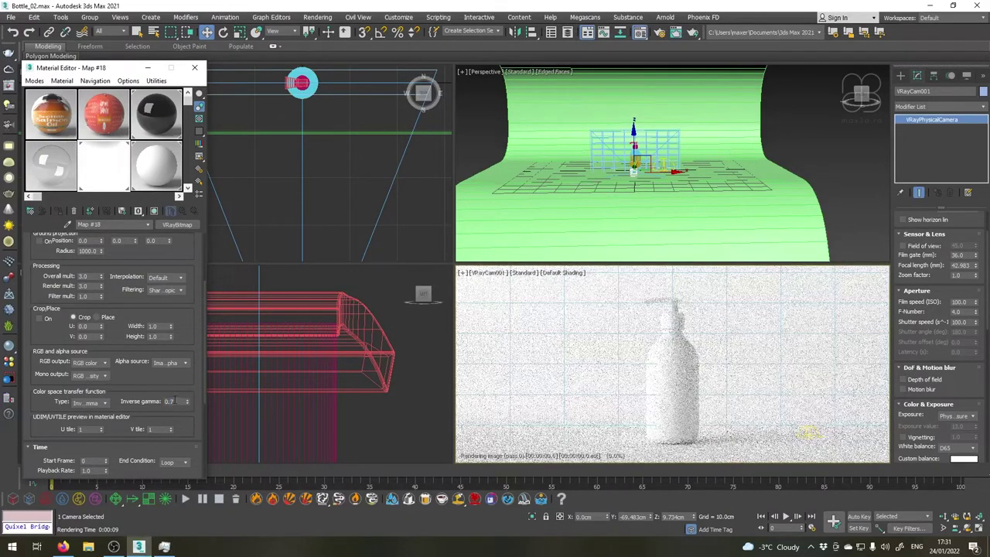
{"action": "left_click", "coordinate": [176, 402]}
{"action": "type", "text": "5"}
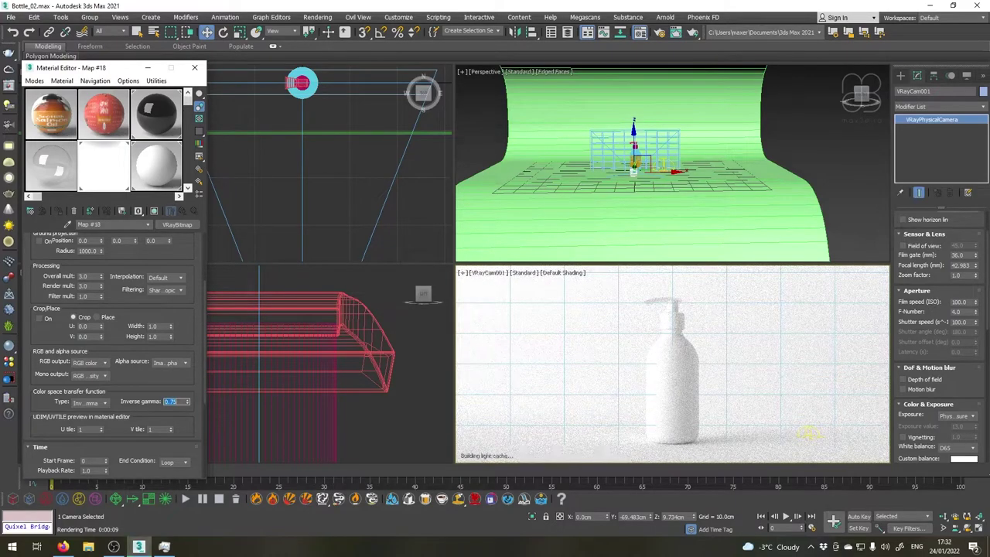
{"action": "key", "text": "Return"}
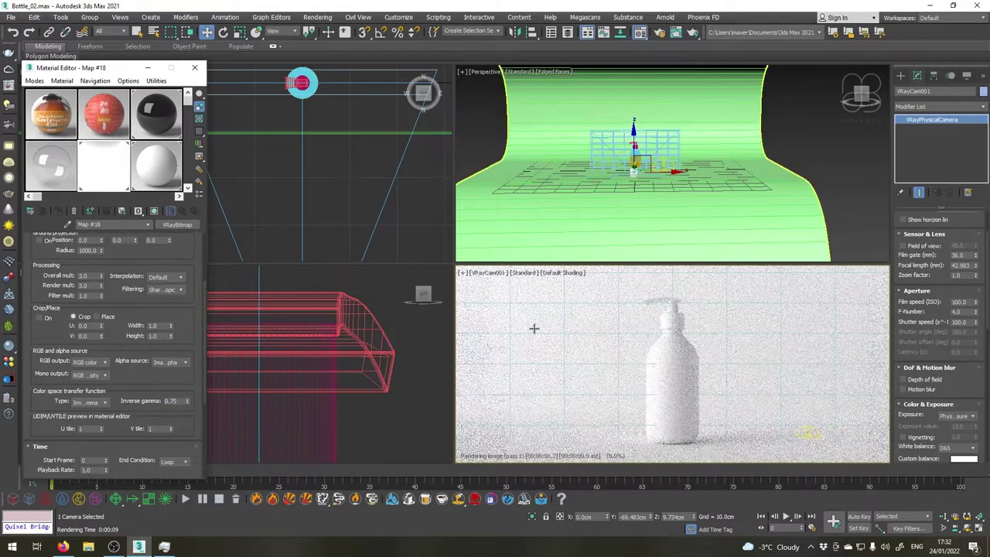
{"action": "left_click", "coordinate": [526, 273]}
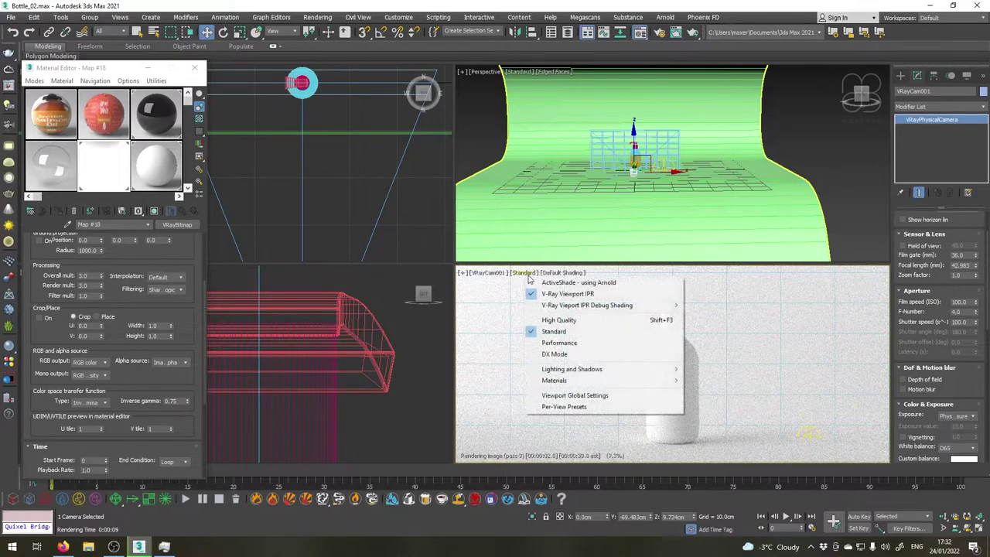
{"action": "left_click", "coordinate": [542, 295]}
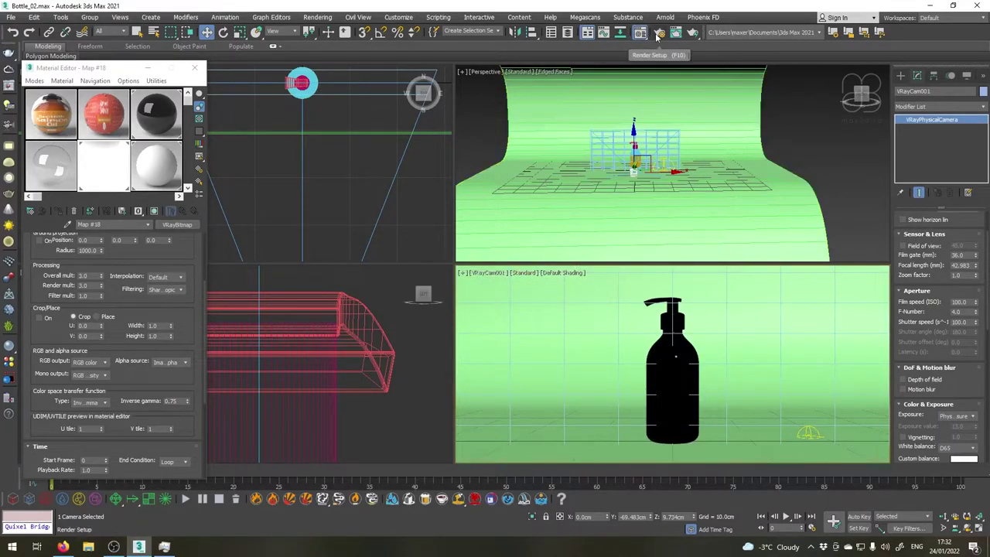
In Render Setup's Common tab, set a Custom output size of 2000 × 2000 pixels
{"action": "key", "text": "F10"}
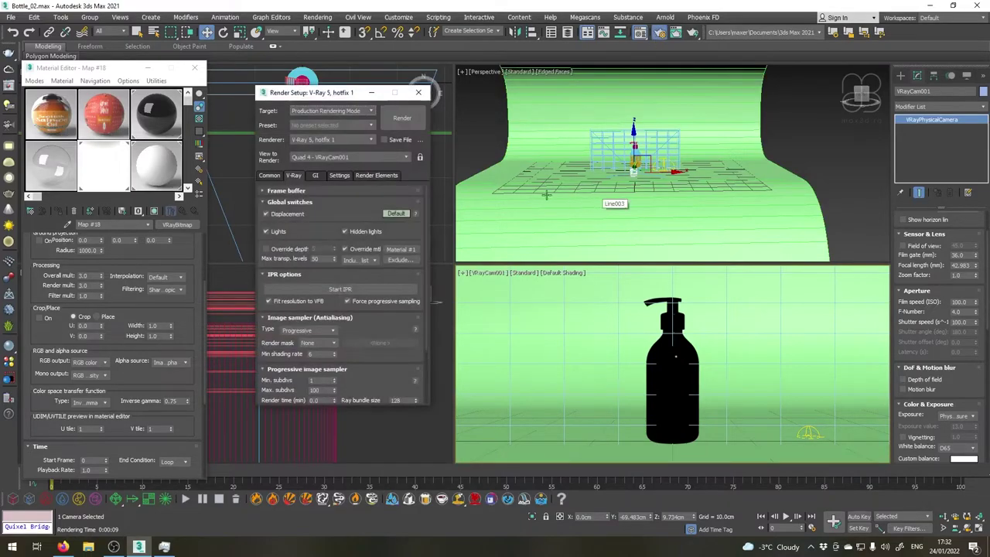
{"action": "left_click", "coordinate": [271, 175]}
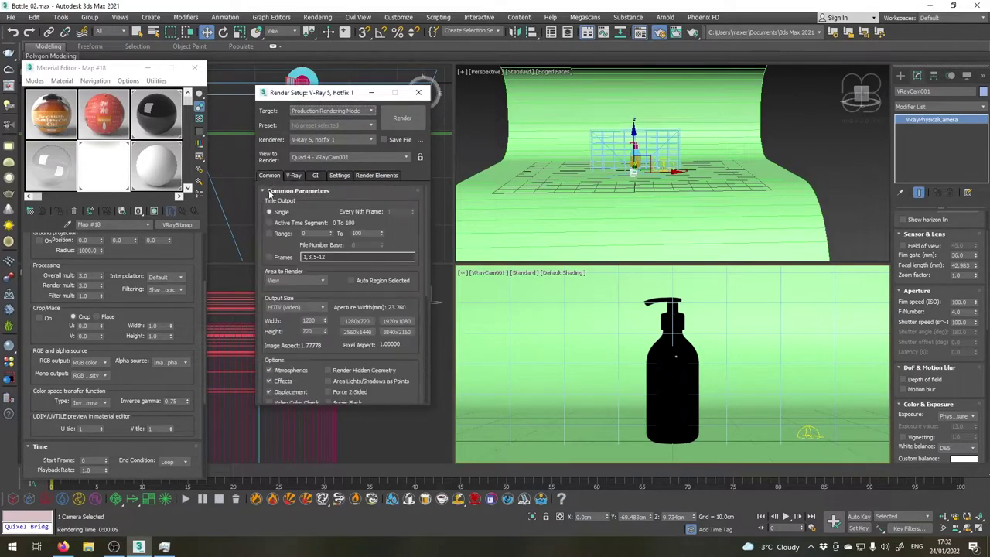
{"action": "left_click", "coordinate": [293, 308]}
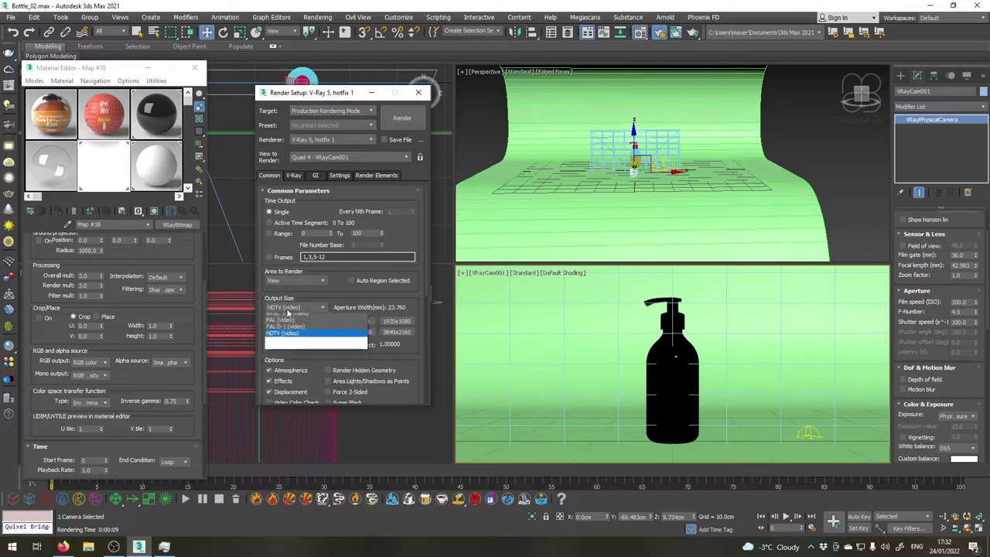
{"action": "left_click", "coordinate": [291, 318]}
{"action": "double_click", "coordinate": [319, 321]}
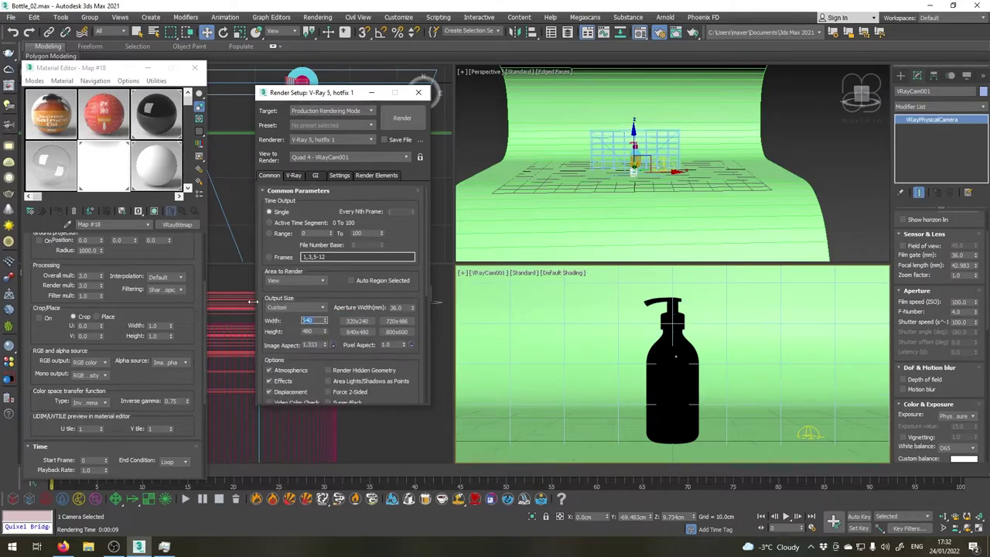
{"action": "type", "text": "2000"}
{"action": "key", "text": "Tab"}
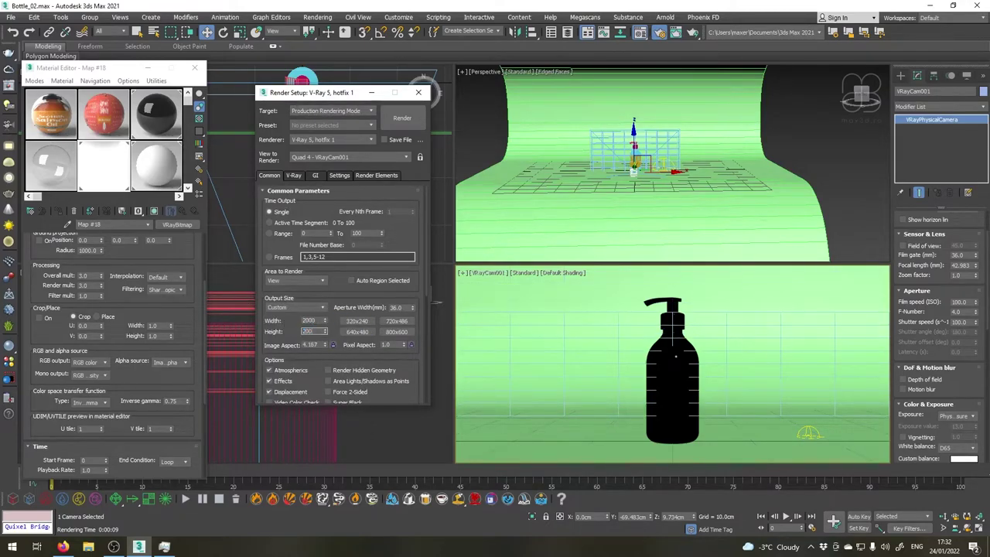
{"action": "type", "text": "2000"}
{"action": "key", "text": "Return"}
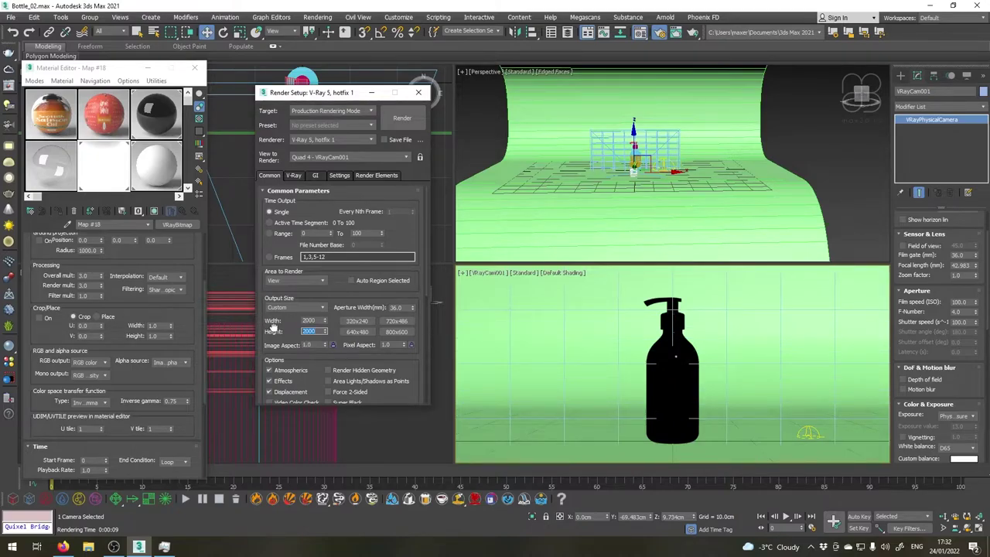
Set the V-Ray image sampler to Bucket with min subdivs 2 and max subdivs 6
{"action": "left_click", "coordinate": [294, 175]}
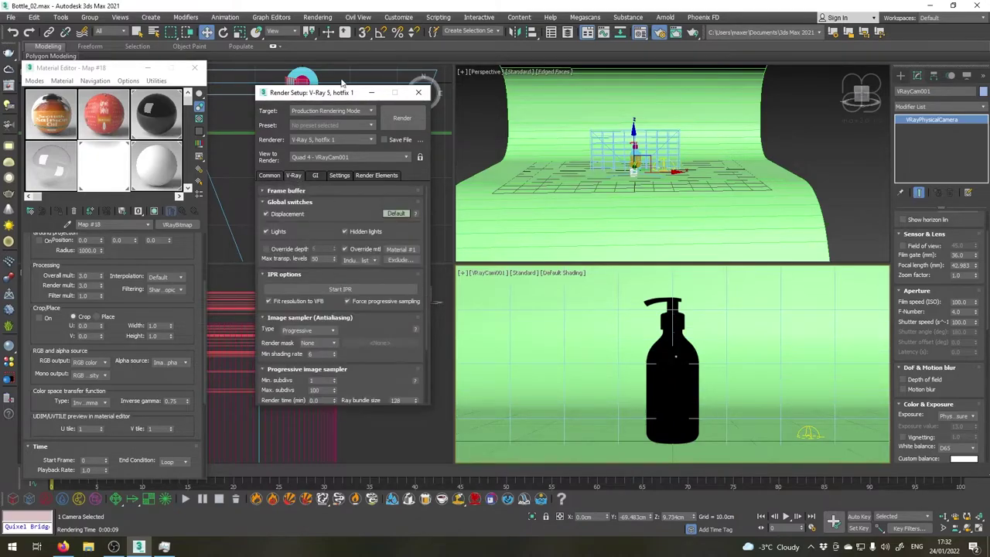
{"action": "left_click_drag", "start_coordinate": [325, 94], "coordinate": [406, 71]}
{"action": "left_click", "coordinate": [386, 306]}
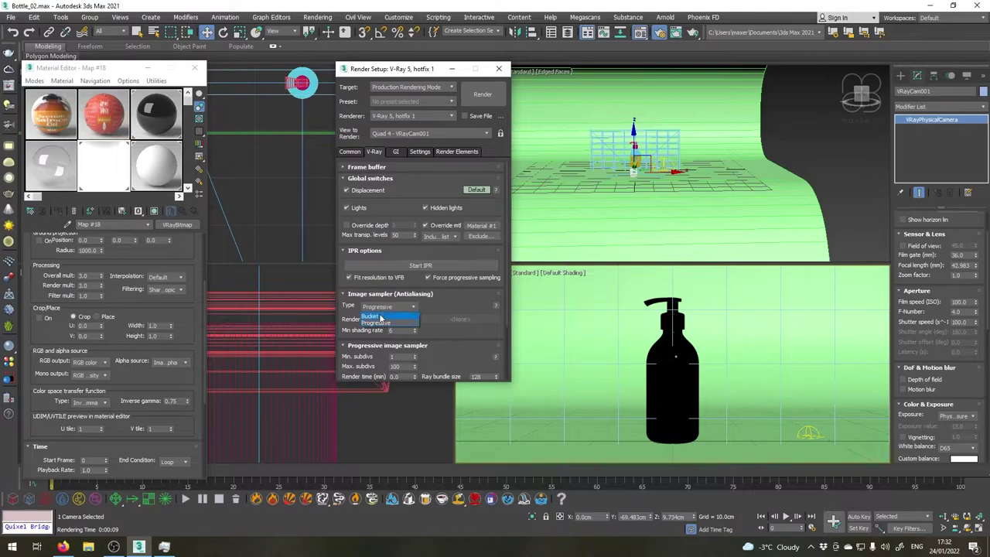
{"action": "left_click", "coordinate": [367, 316]}
{"action": "scroll", "coordinate": [367, 310], "scroll_direction": "down", "scroll_amount": 3}
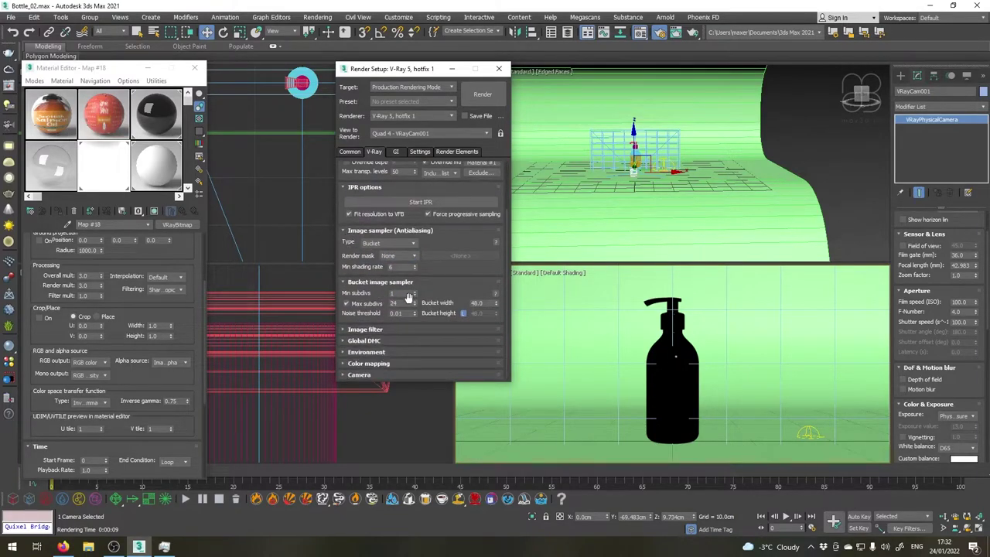
{"action": "double_click", "coordinate": [397, 293]}
{"action": "type", "text": "2"}
{"action": "key", "text": "Tab"}
{"action": "type", "text": "6"}
Use Brute force primary and Light cache secondary GI, with light cache subdivs 1500
{"action": "left_click", "coordinate": [395, 151]}
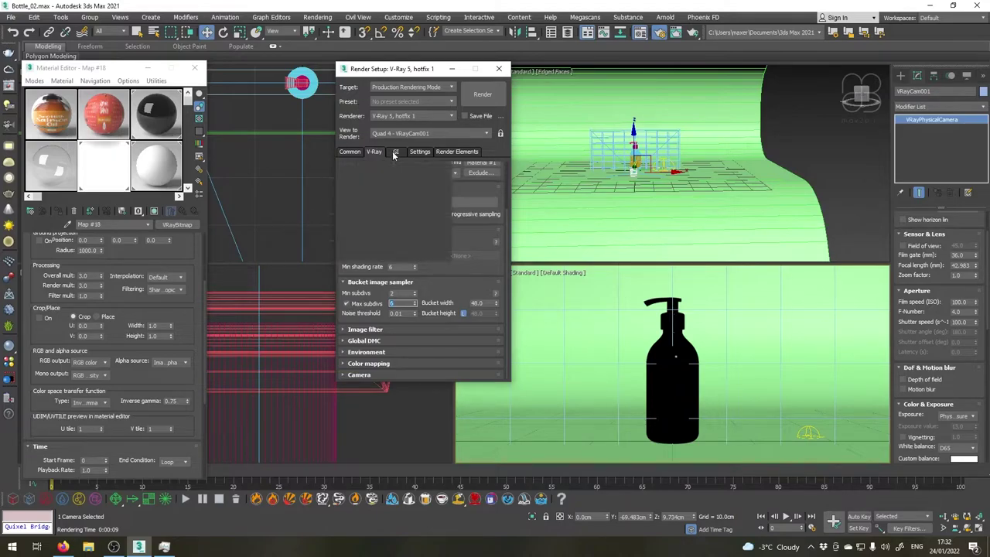
{"action": "left_click", "coordinate": [410, 189]}
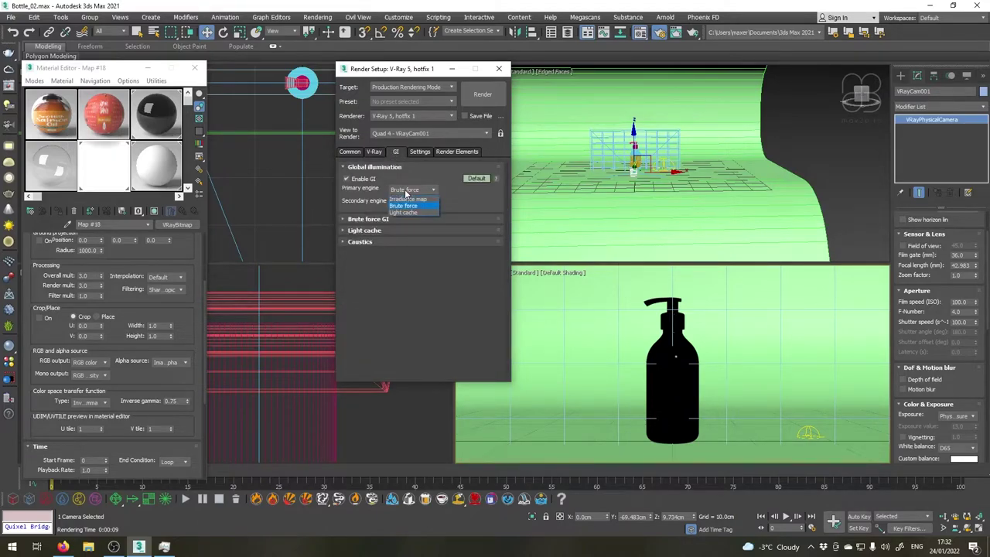
{"action": "left_click", "coordinate": [403, 205]}
{"action": "left_click", "coordinate": [413, 202]}
{"action": "left_click", "coordinate": [404, 223]}
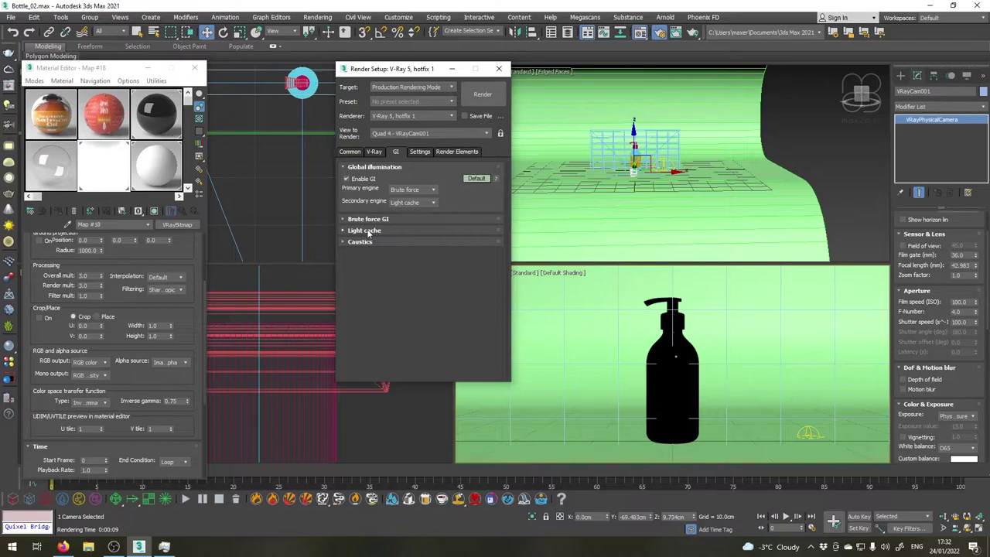
{"action": "left_click", "coordinate": [368, 231]}
{"action": "double_click", "coordinate": [396, 254]}
{"action": "type", "text": "1500"}
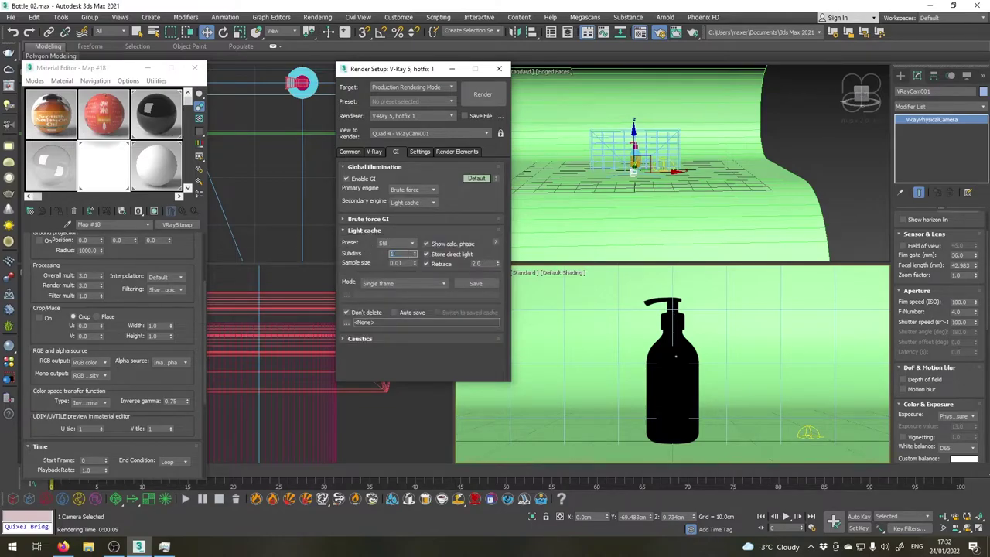
{"action": "left_click", "coordinate": [361, 258]}
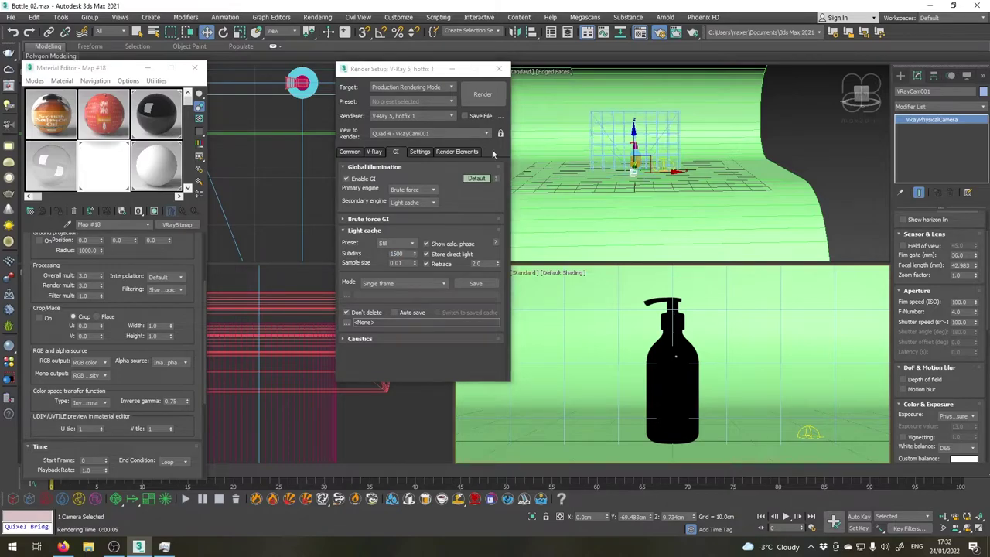
Run a quick bucket test render, inspect it, then stop it and close Render Setup
{"action": "left_click", "coordinate": [480, 98]}
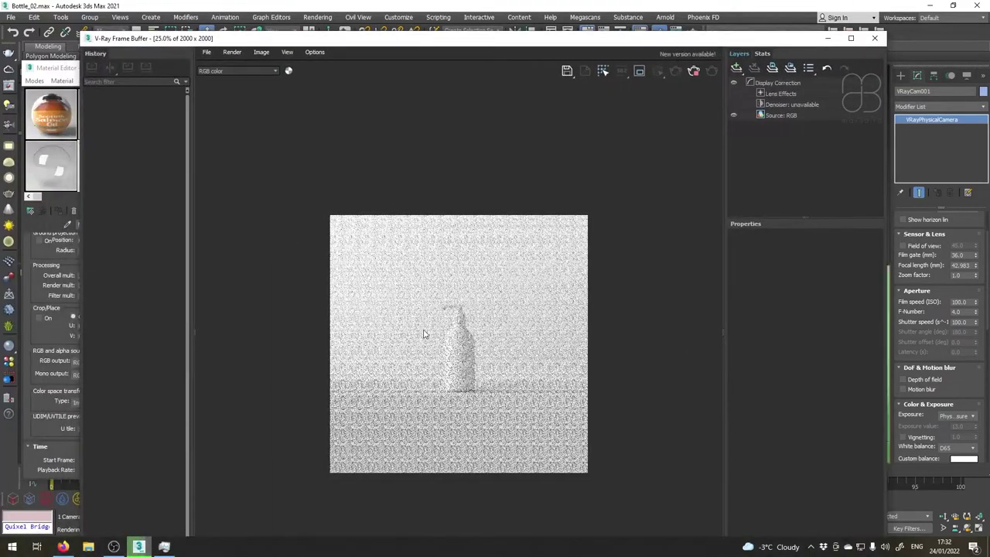
{"action": "scroll", "coordinate": [492, 223], "scroll_direction": "up", "scroll_amount": 1}
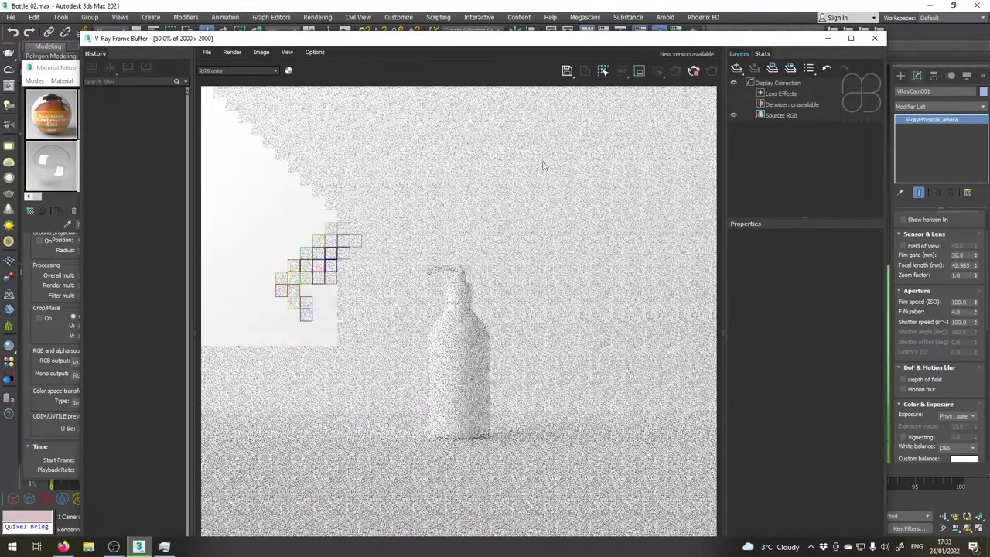
{"action": "left_click", "coordinate": [875, 38]}
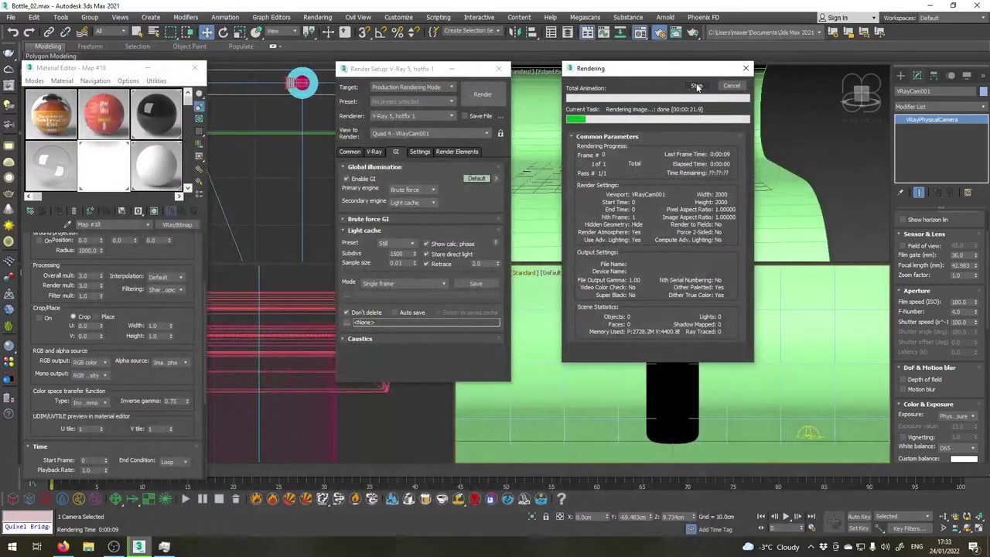
{"action": "left_click", "coordinate": [696, 85]}
{"action": "left_click", "coordinate": [499, 68]}
{"action": "left_click", "coordinate": [523, 327]}
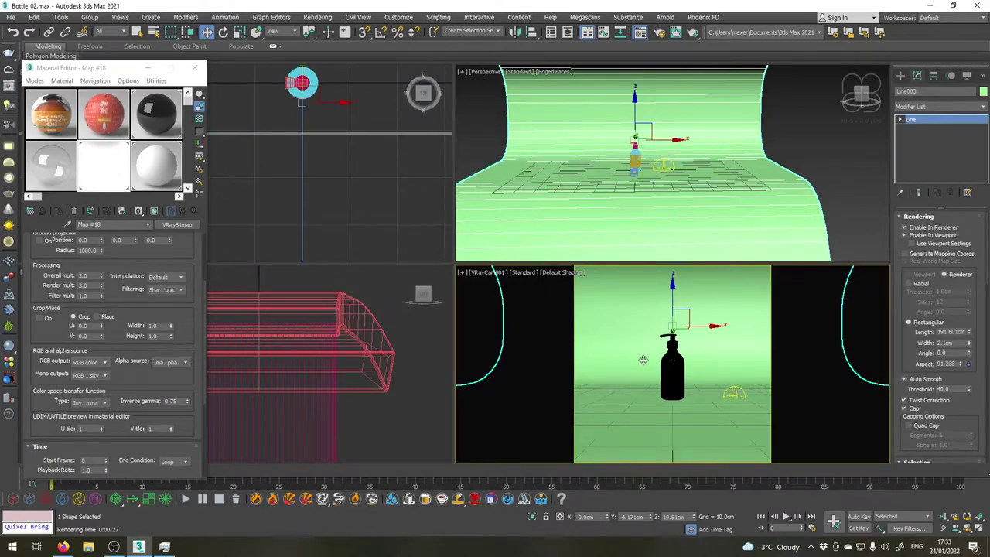
Give VRayCam001 a film gate of 85 and a zoom factor of 5.5
{"action": "left_click", "coordinate": [484, 275]}
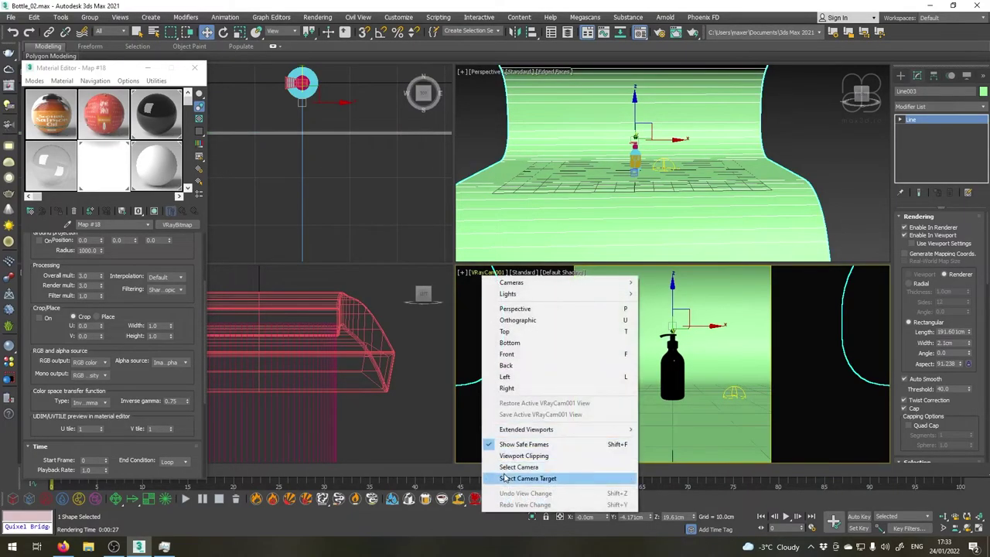
{"action": "left_click", "coordinate": [534, 470]}
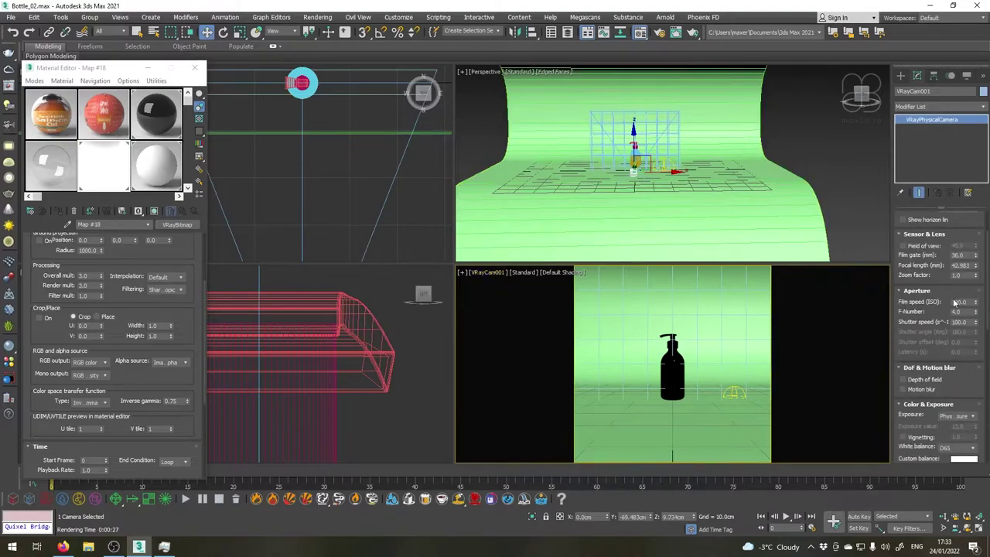
{"action": "double_click", "coordinate": [965, 255]}
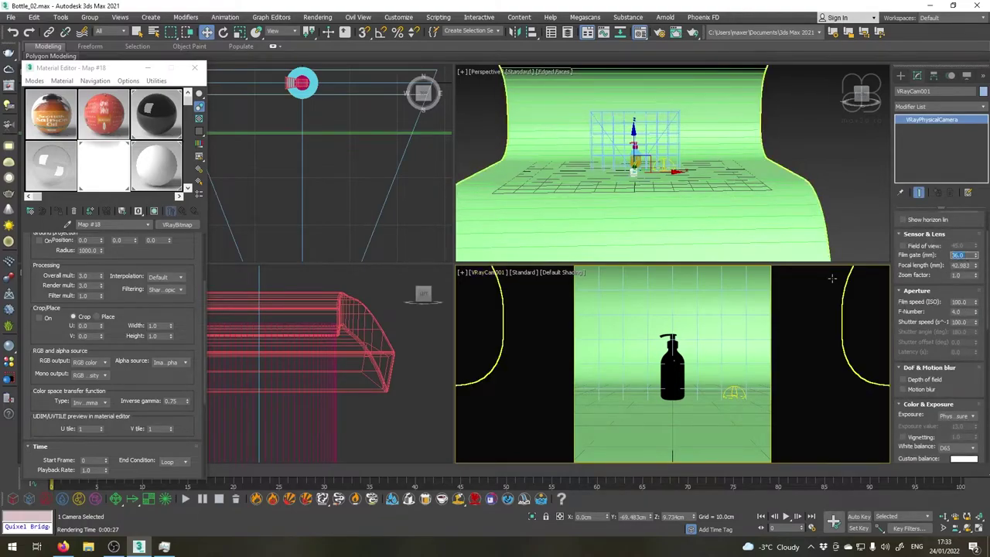
{"action": "type", "text": "85"}
{"action": "key", "text": "Return"}
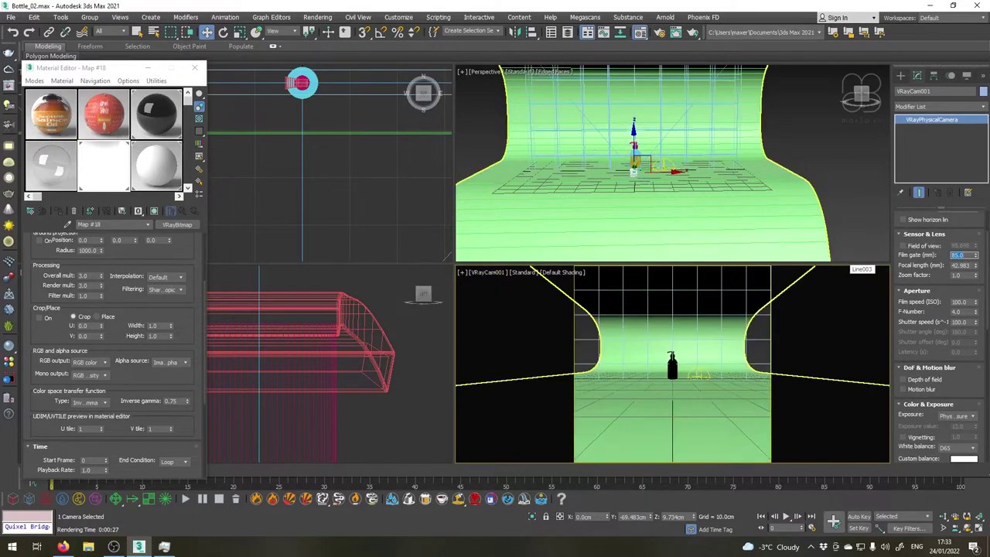
{"action": "double_click", "coordinate": [966, 276]}
{"action": "type", "text": "3"}
{"action": "key", "text": "Return"}
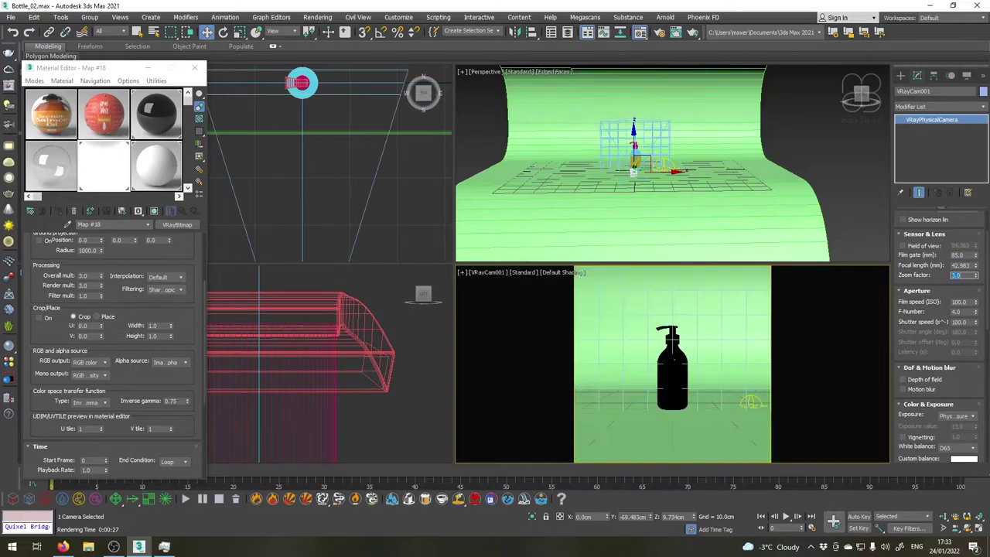
{"action": "type", "text": "5.5"}
{"action": "key", "text": "Return"}
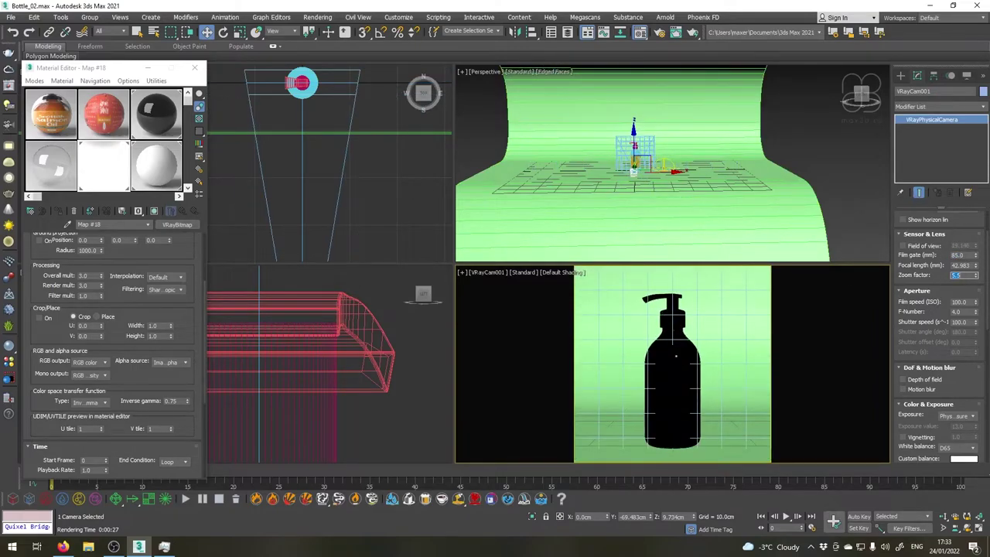
Lower the camera target slightly so the bottle sits higher in the frame
{"action": "left_click", "coordinate": [488, 276]}
{"action": "left_click", "coordinate": [527, 476]}
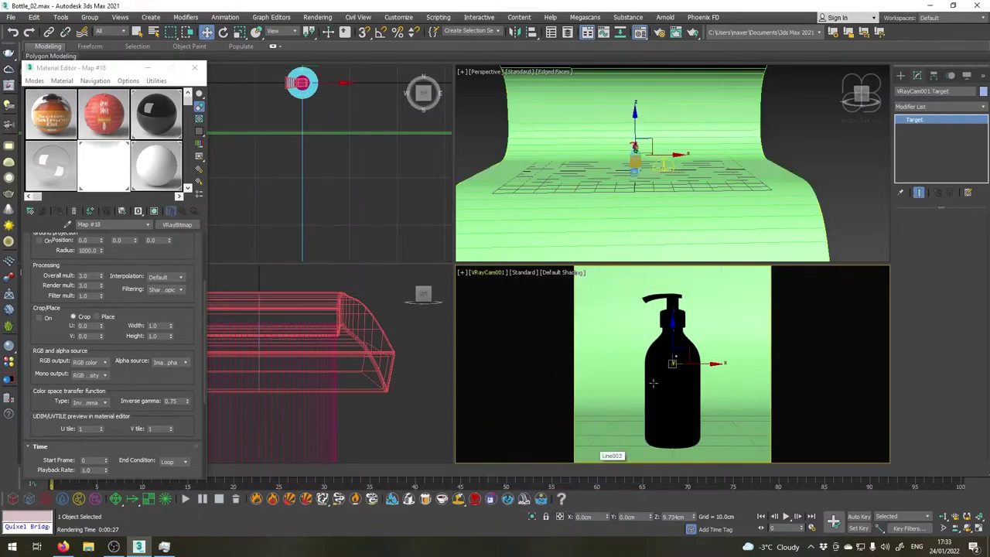
{"action": "left_click_drag", "start_coordinate": [673, 326], "coordinate": [673, 329]}
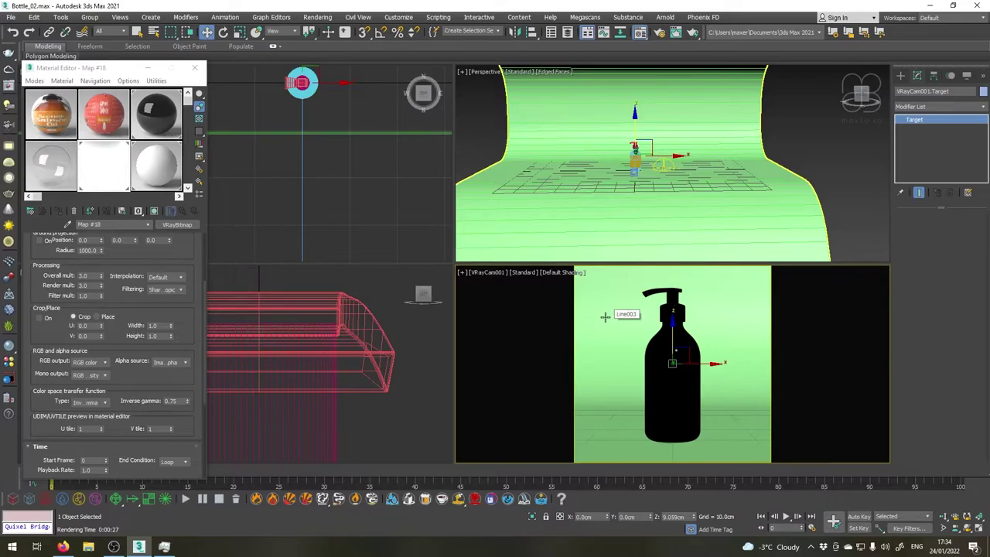
Render the final 2000 × 2000 bottle image and watch it in the V-Ray Frame Buffer
{"action": "key", "text": "shift+q"}
{"action": "scroll", "coordinate": [603, 331], "scroll_direction": "up", "scroll_amount": 2}
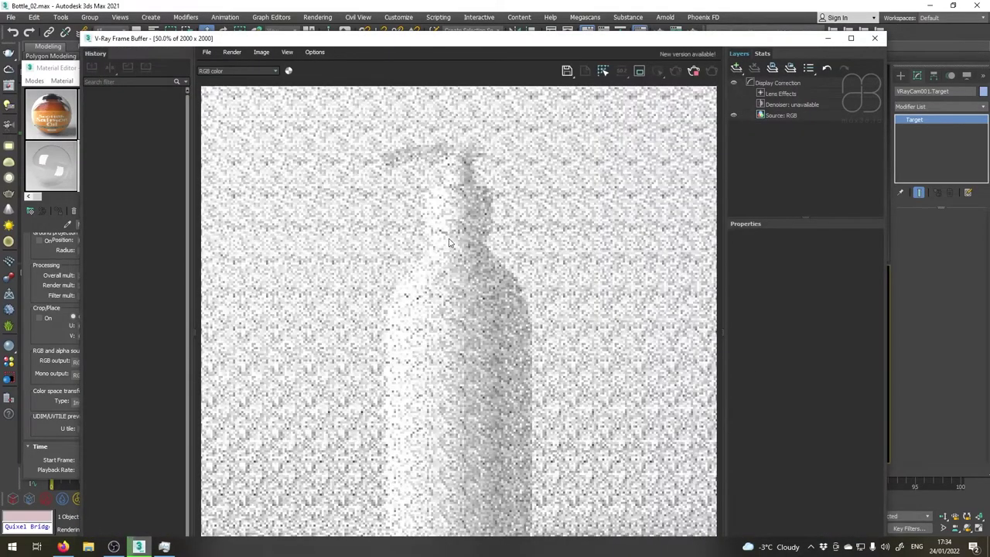
{"action": "scroll", "coordinate": [467, 374], "scroll_direction": "down", "scroll_amount": 3}
{"action": "left_click_drag", "start_coordinate": [420, 41], "coordinate": [420, 11]}
{"action": "scroll", "coordinate": [456, 316], "scroll_direction": "up", "scroll_amount": 1}
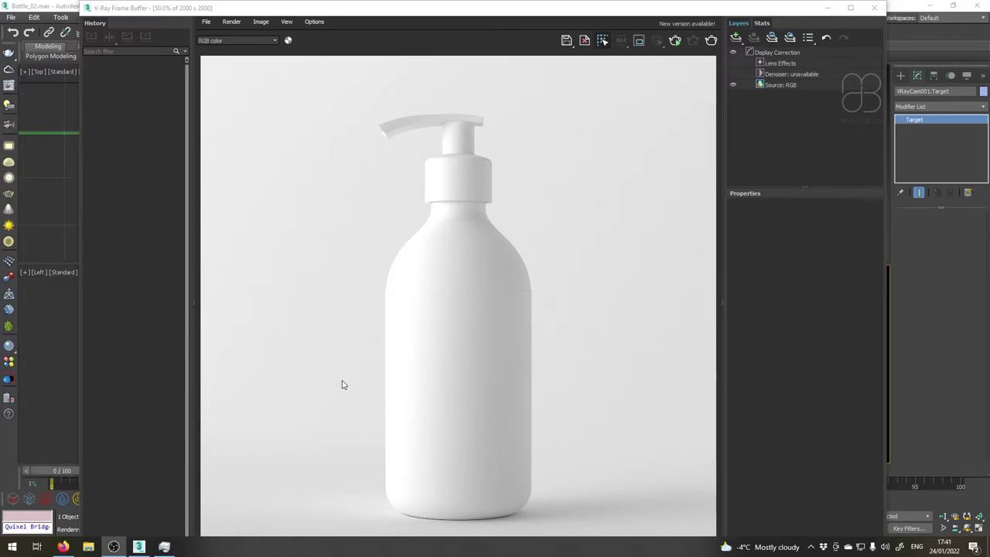
Close the render window and save the scene as Bottle_03.max instead of Bottle_02
{"action": "left_click", "coordinate": [875, 9]}
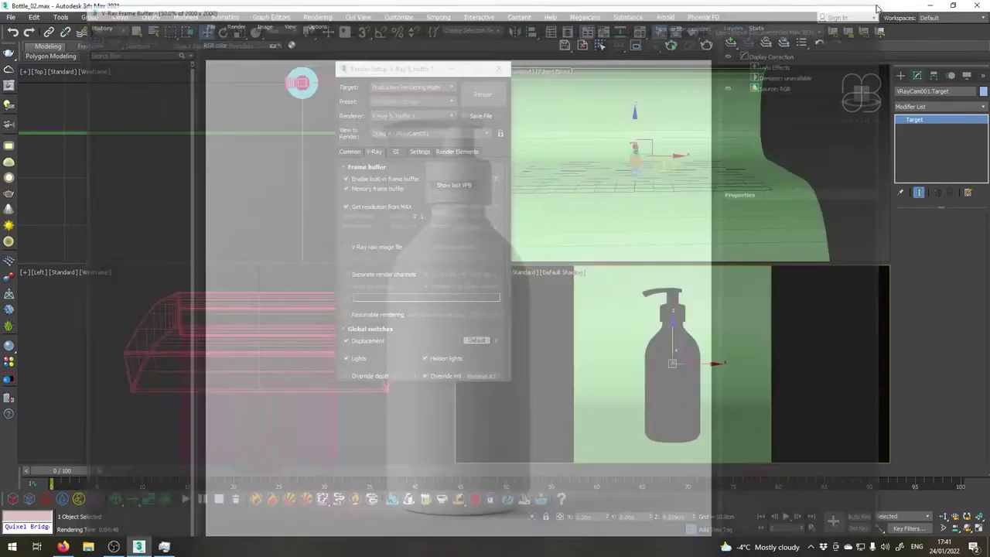
{"action": "left_click", "coordinate": [9, 17]}
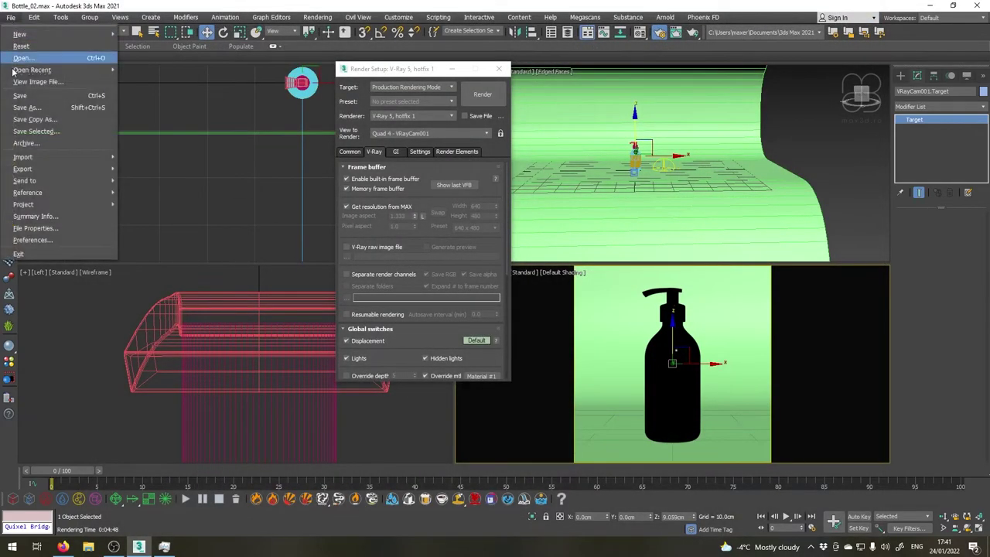
{"action": "left_click", "coordinate": [25, 105]}
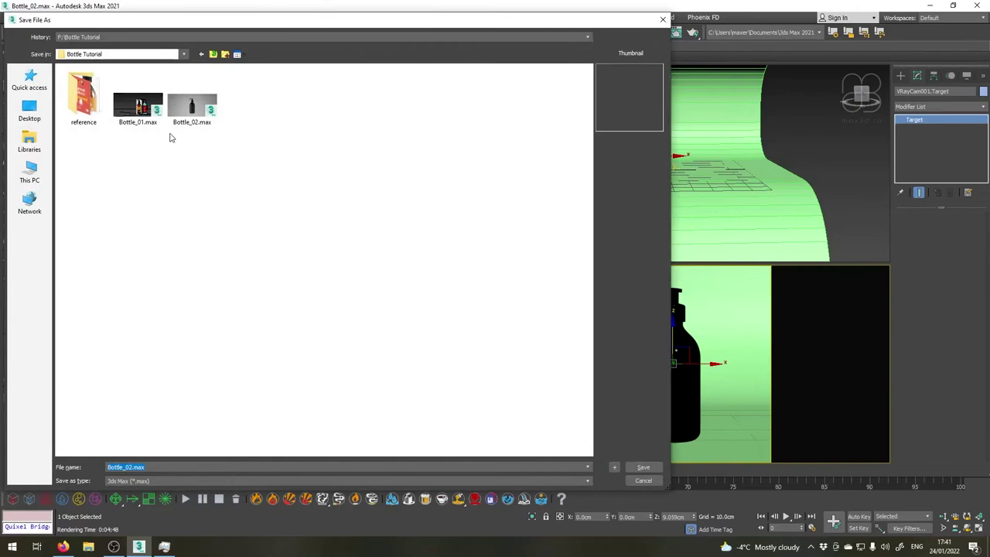
{"action": "double_click", "coordinate": [145, 467]}
{"action": "type", "text": "03"}
{"action": "left_click", "coordinate": [641, 468]}
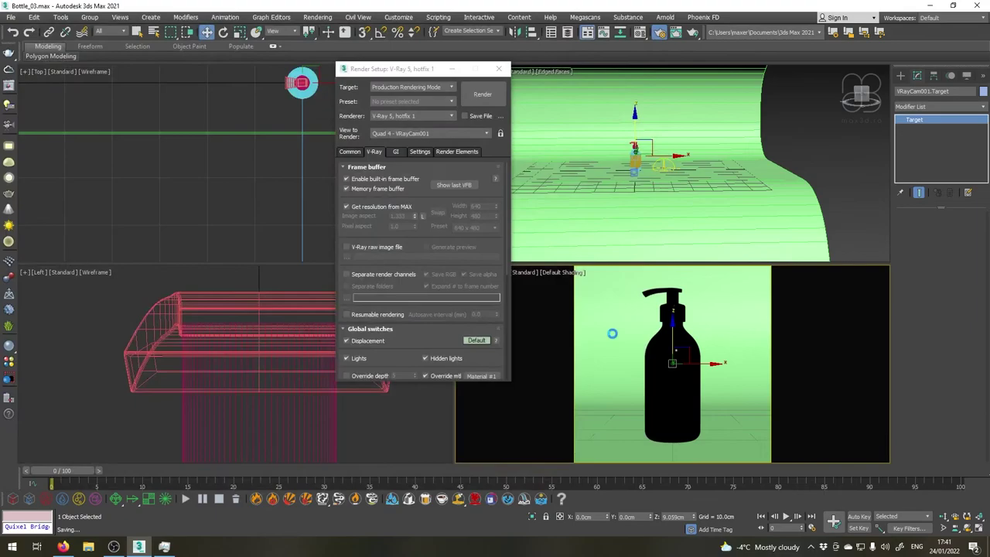